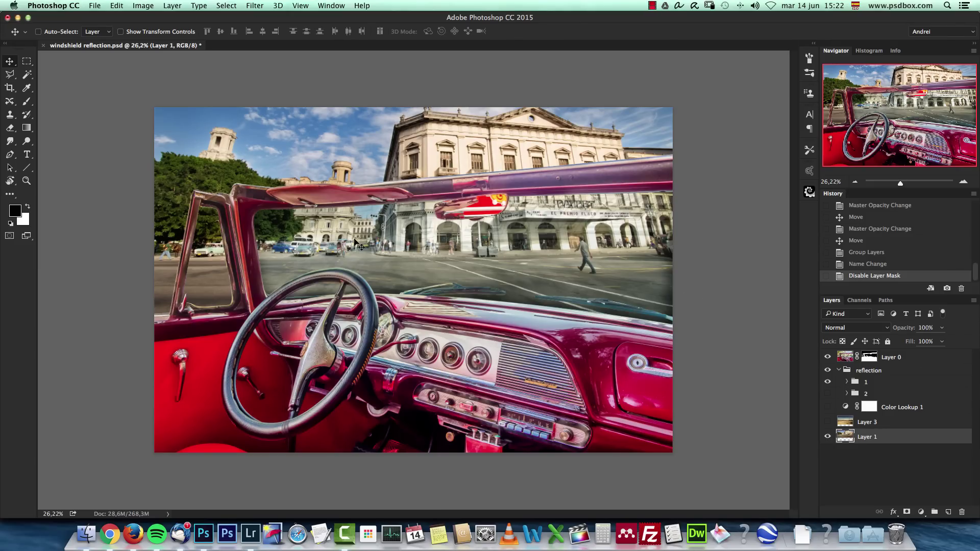
# Compare the scene with the reflection group hidden and Layer 0's mask disabled, then restore both.
pyautogui.click(828, 370)
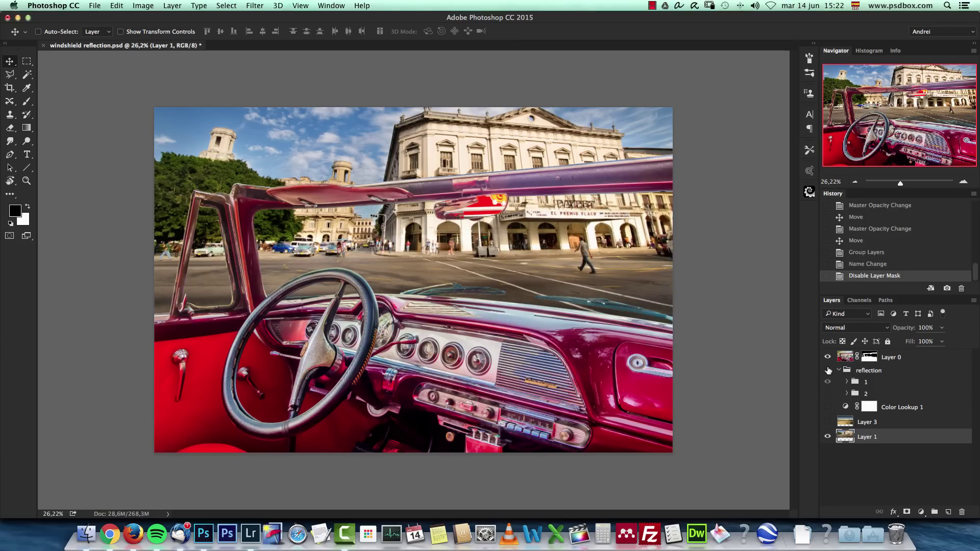
pyautogui.click(828, 371)
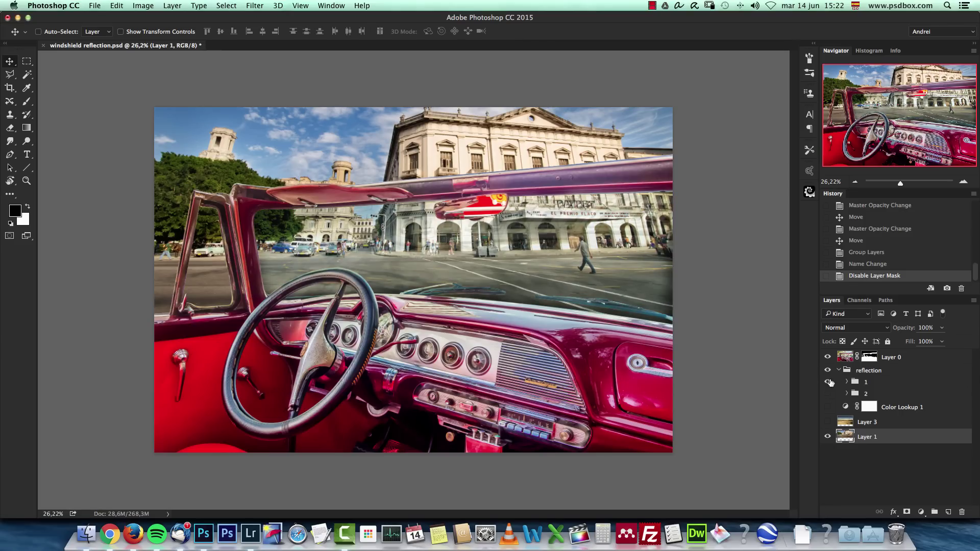
pyautogui.keyDown('shift'); pyautogui.click(868, 357); pyautogui.keyUp('shift')
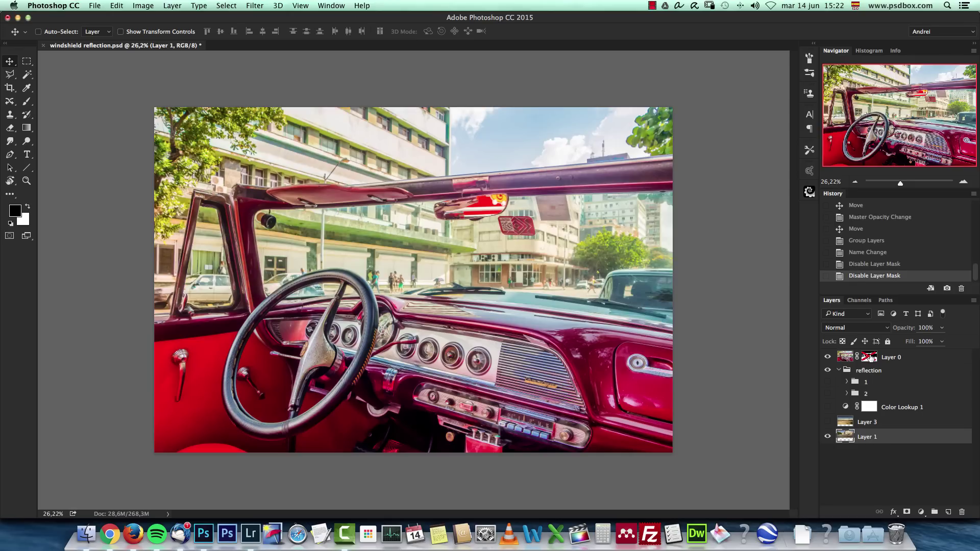
pyautogui.keyDown('shift'); pyautogui.click(870, 357); pyautogui.keyUp('shift')
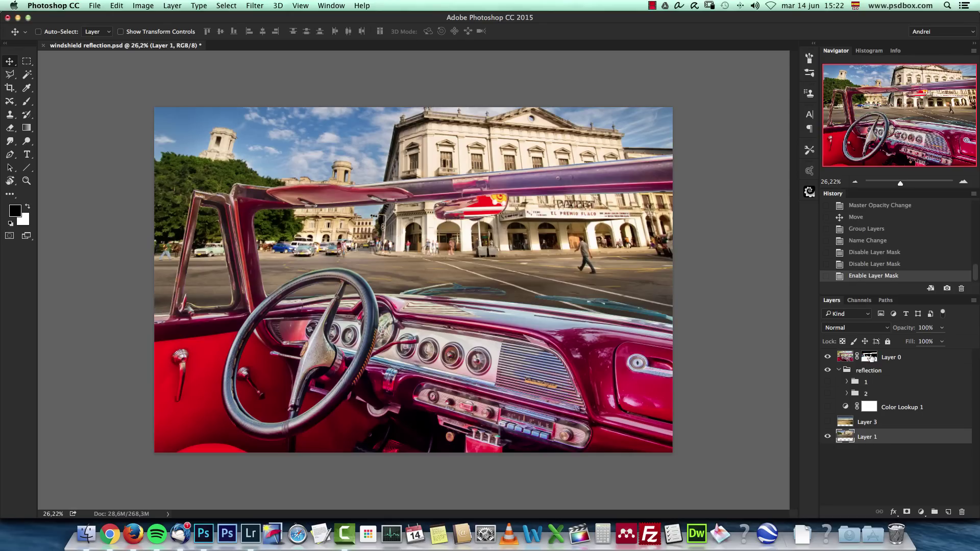
# Toggle between the street and desert backgrounds, leaving the street background visible.
pyautogui.click(827, 436)
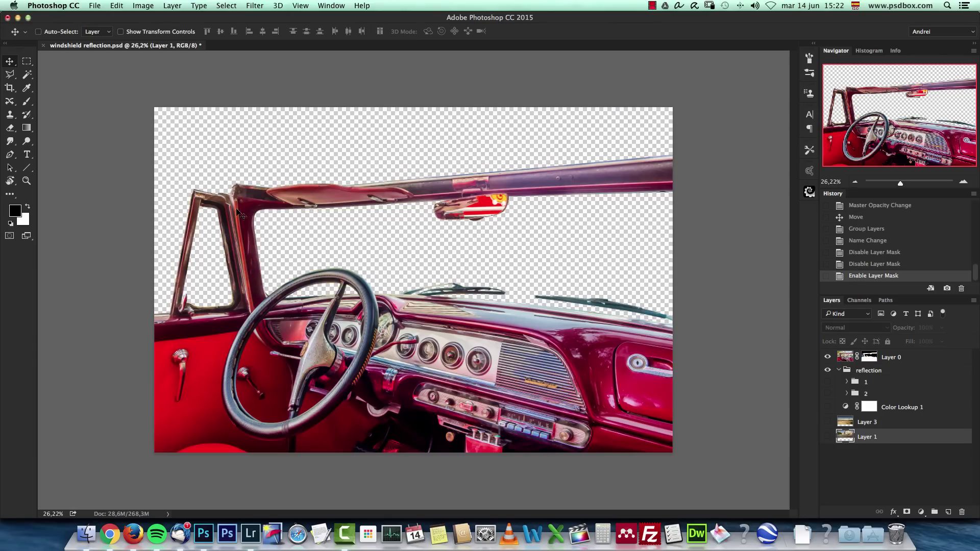
pyautogui.click(827, 437)
pyautogui.click(828, 437)
pyautogui.click(827, 422)
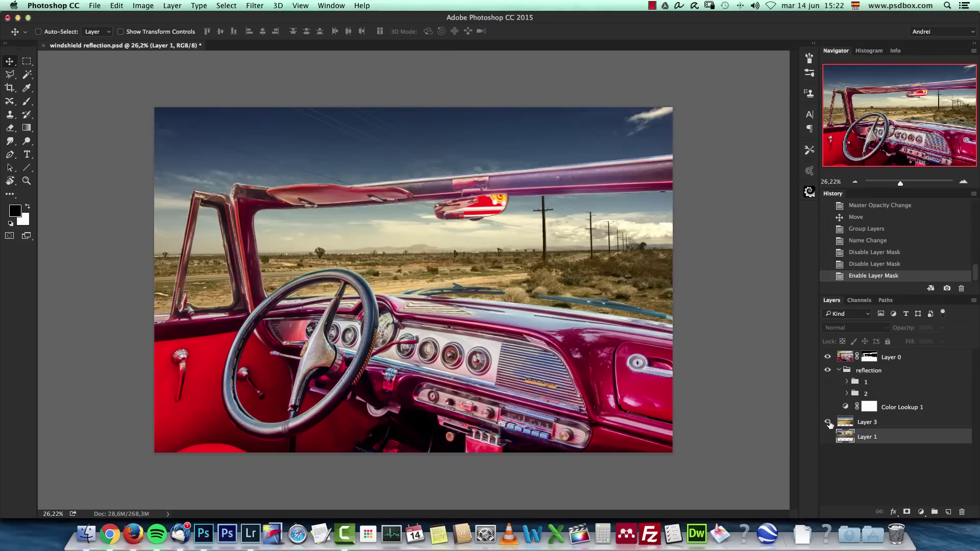
pyautogui.click(827, 422)
pyautogui.click(828, 437)
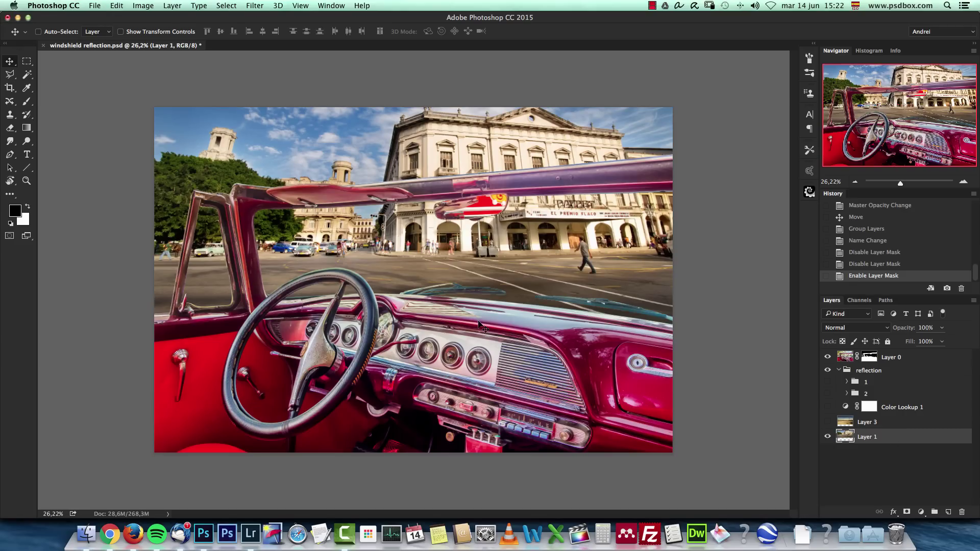
# View the image at 100%, then zoom out to see the whole car interior.
pyautogui.press('super+1')
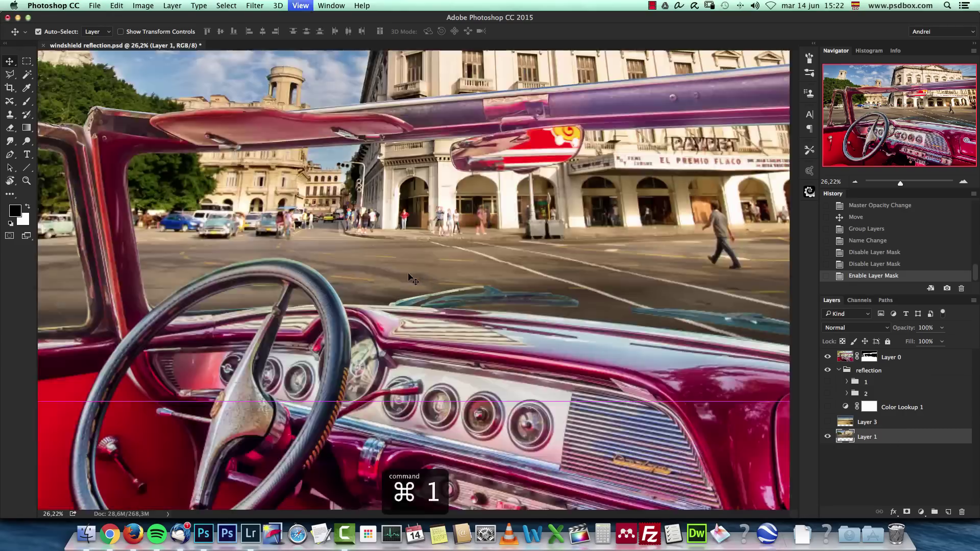
pyautogui.hscroll(-10, 333, 249)
pyautogui.scroll(4, 333, 249)
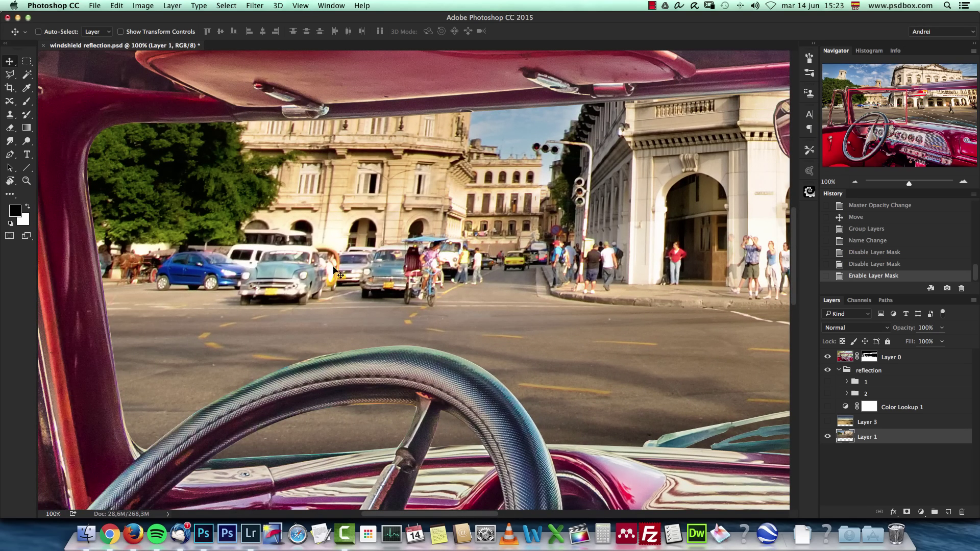
pyautogui.click(856, 182)
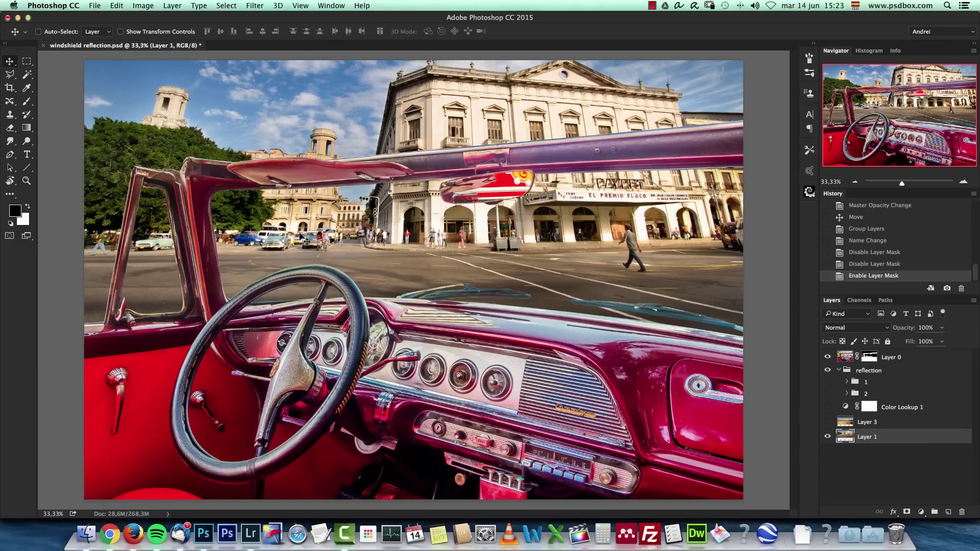
# Collapse the reflection group and add a new empty Layer 4 above it.
pyautogui.click(839, 371)
pyautogui.click(883, 374)
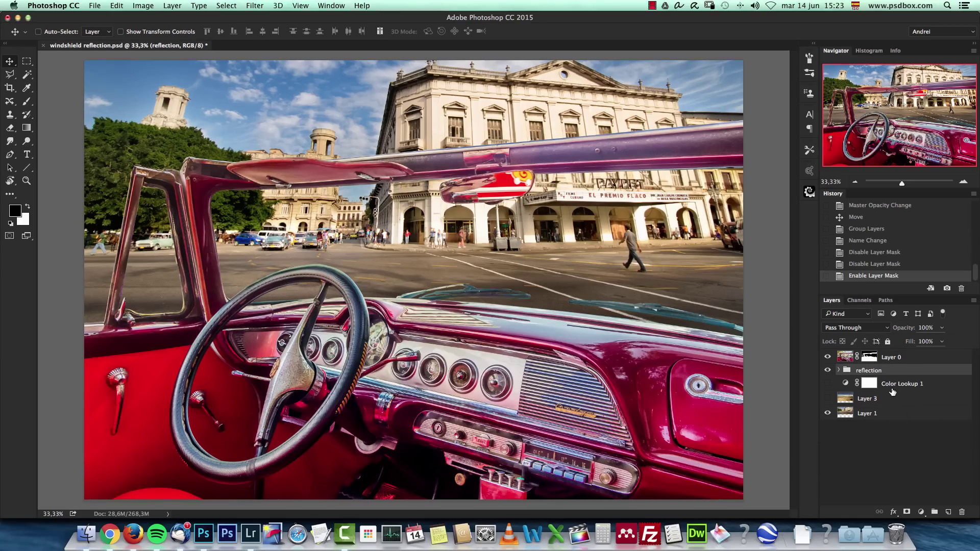
pyautogui.click(949, 512)
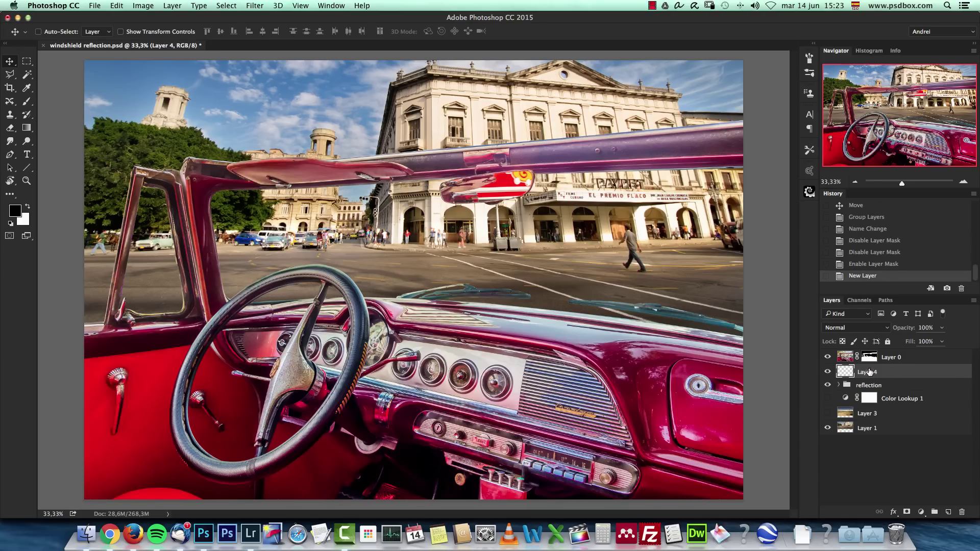
# Outline the windshield with the Polygonal Lasso, from the frame corner around the dashboard and back.
pyautogui.click(13, 74)
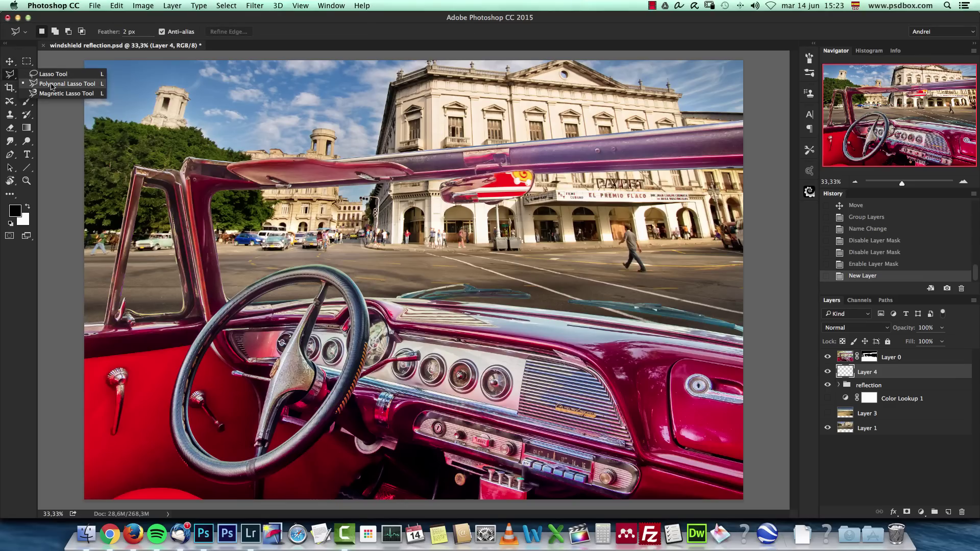
pyautogui.click(52, 84)
pyautogui.click(214, 192)
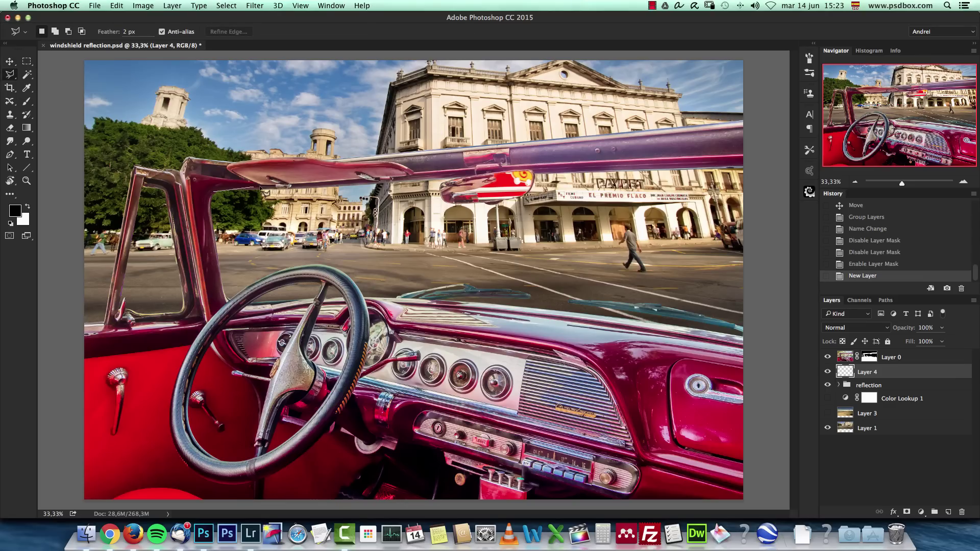
pyautogui.click(411, 179)
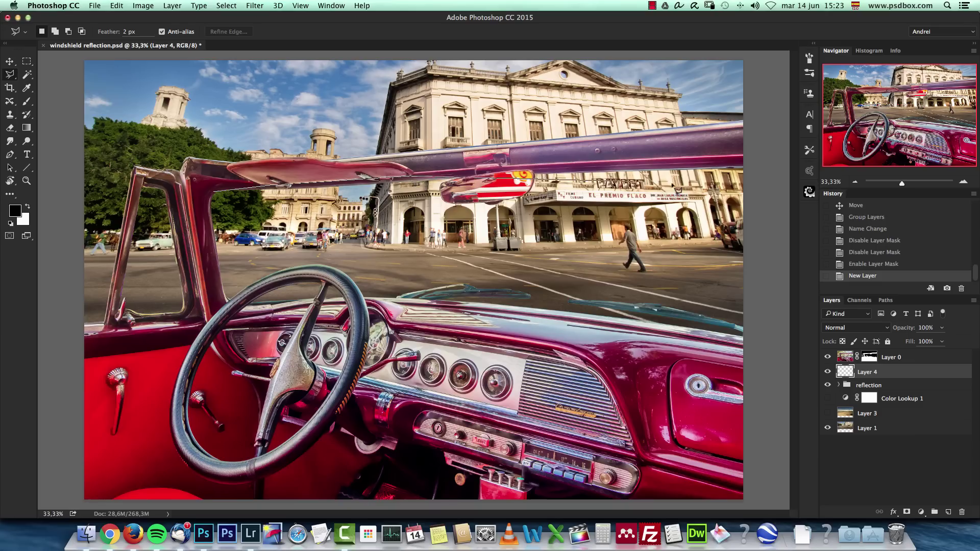
pyautogui.click(748, 162)
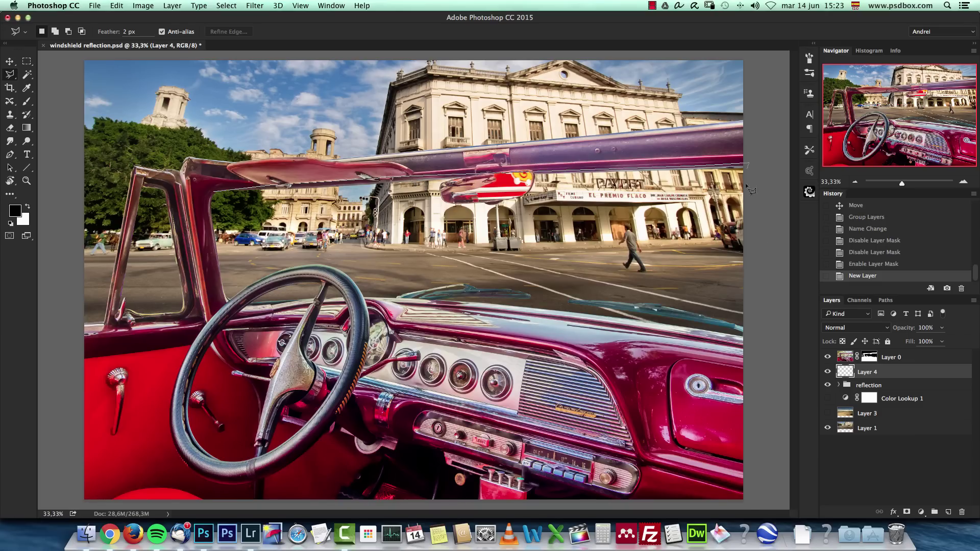
pyautogui.click(762, 345)
pyautogui.click(437, 309)
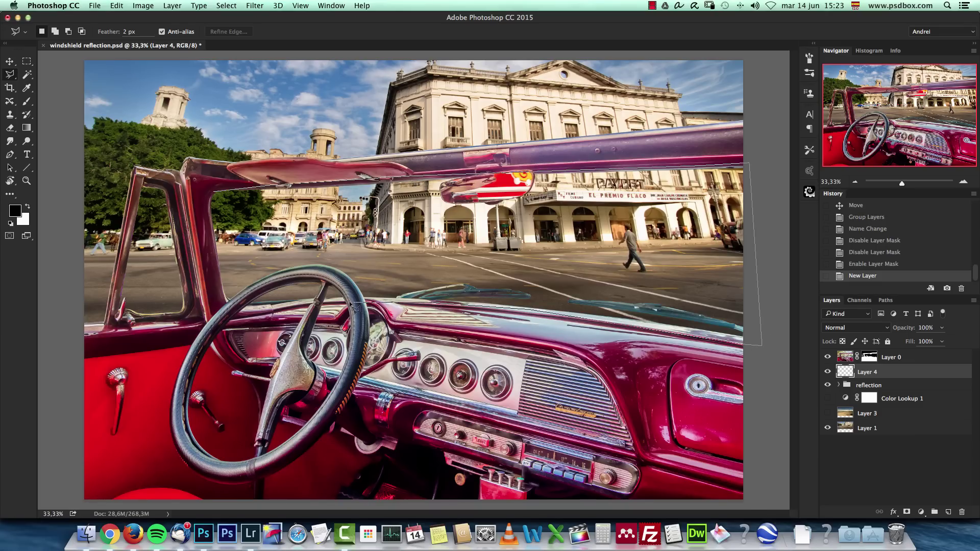
pyautogui.click(235, 309)
pyautogui.click(220, 296)
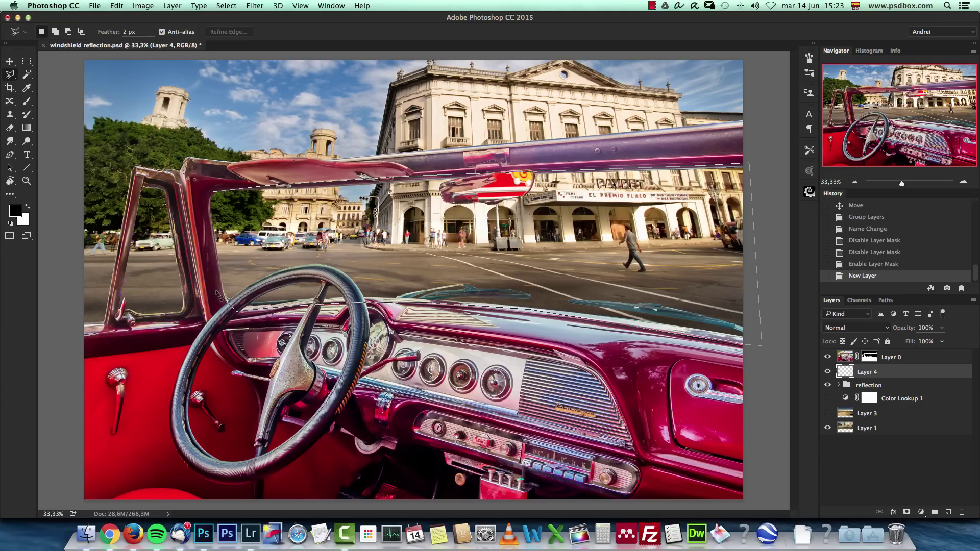
pyautogui.click(208, 196)
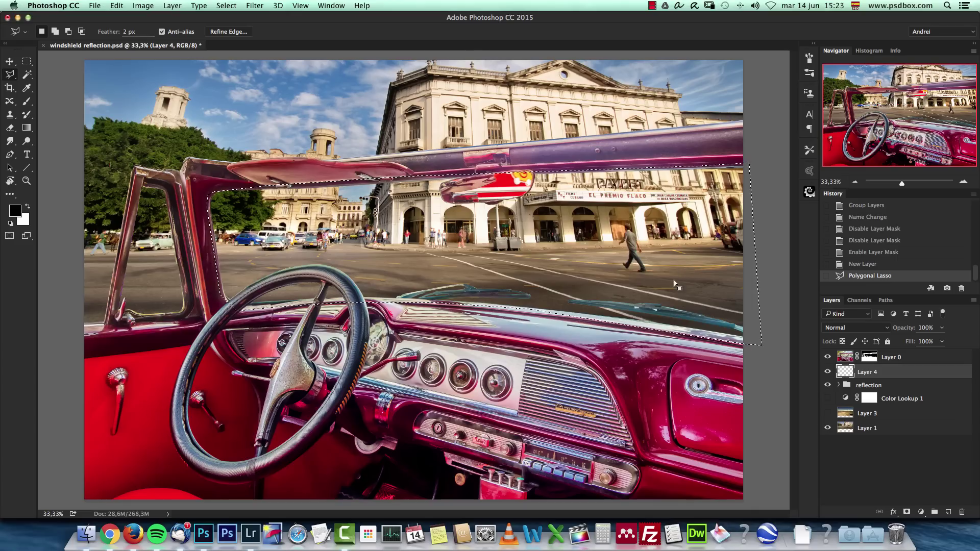
# Save the selection as a channel named 'windshield' and deselect.
pyautogui.click(226, 5)
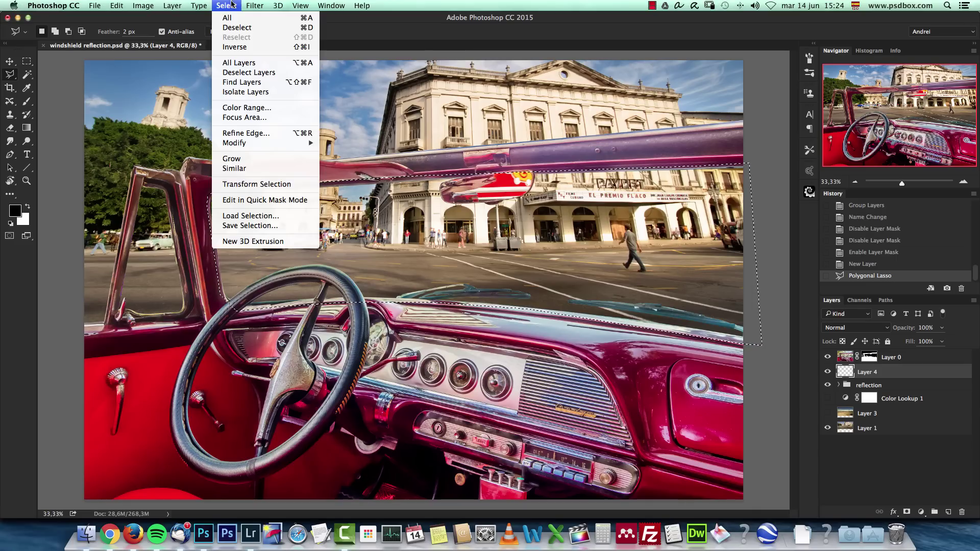
pyautogui.click(267, 226)
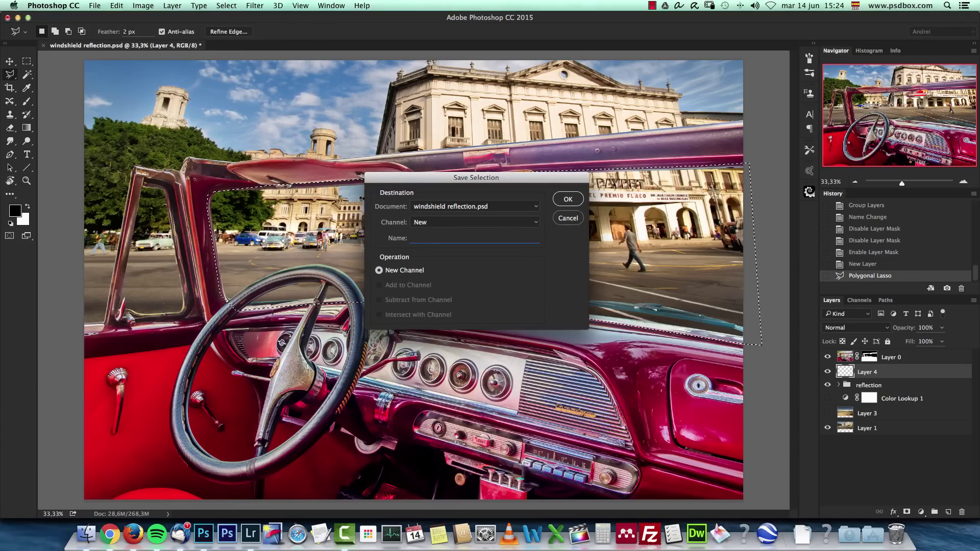
pyautogui.write('windshield')
pyautogui.click(575, 203)
pyautogui.press('super+d')
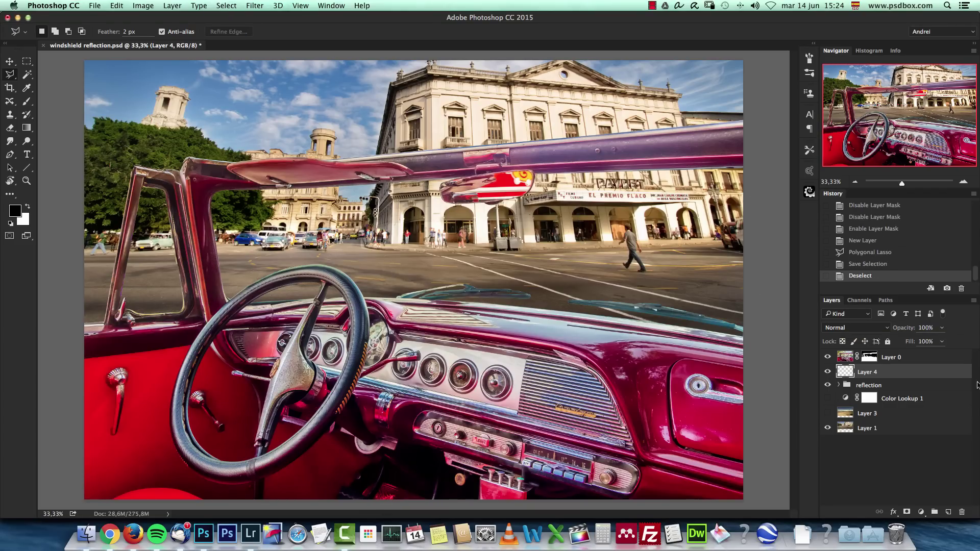
# Duplicate the street photo into Layer 1 copy 2, move it below Layer 0, and add a white mask.
pyautogui.click(895, 434)
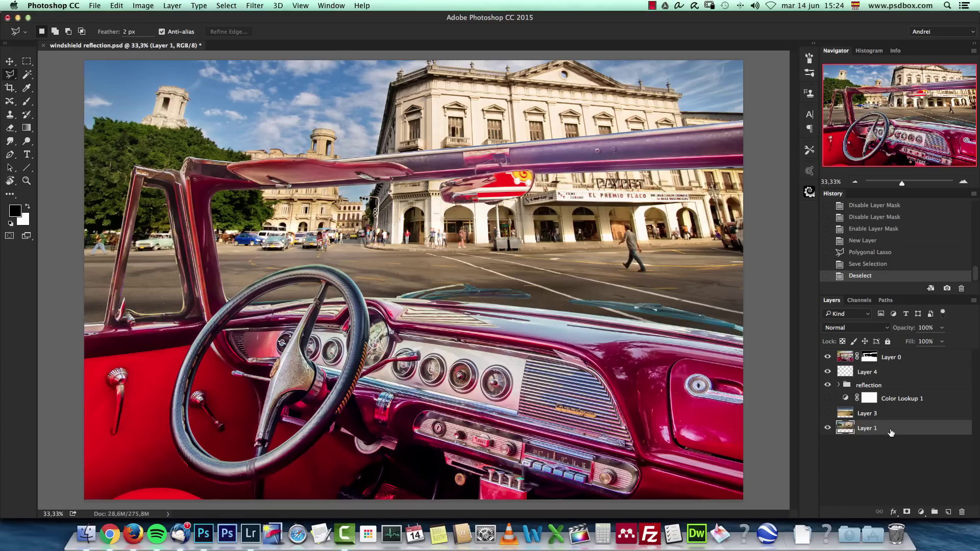
pyautogui.click(829, 429)
pyautogui.click(828, 428)
pyautogui.hotkey('ctrl', 'j')
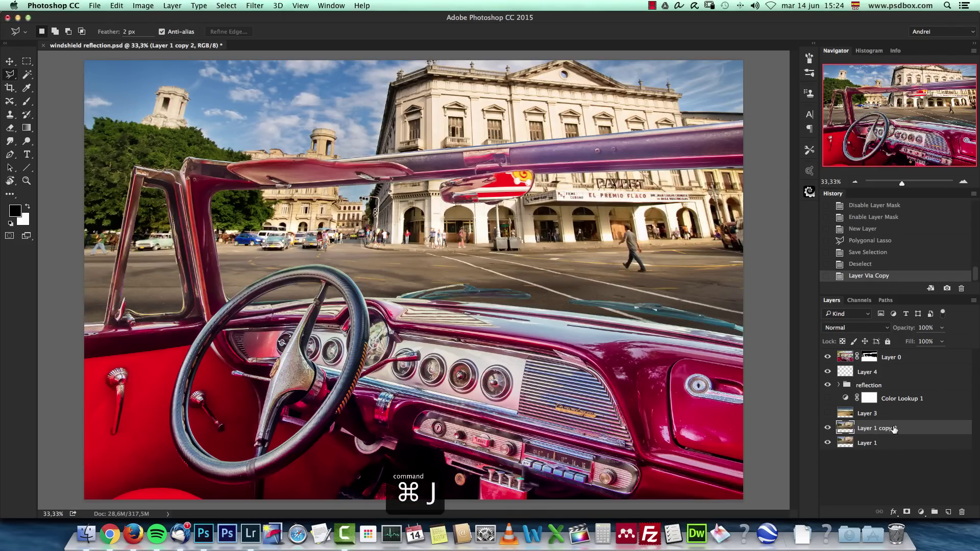
pyautogui.moveTo(893, 429); pyautogui.dragTo(962, 511)
pyautogui.click(897, 373)
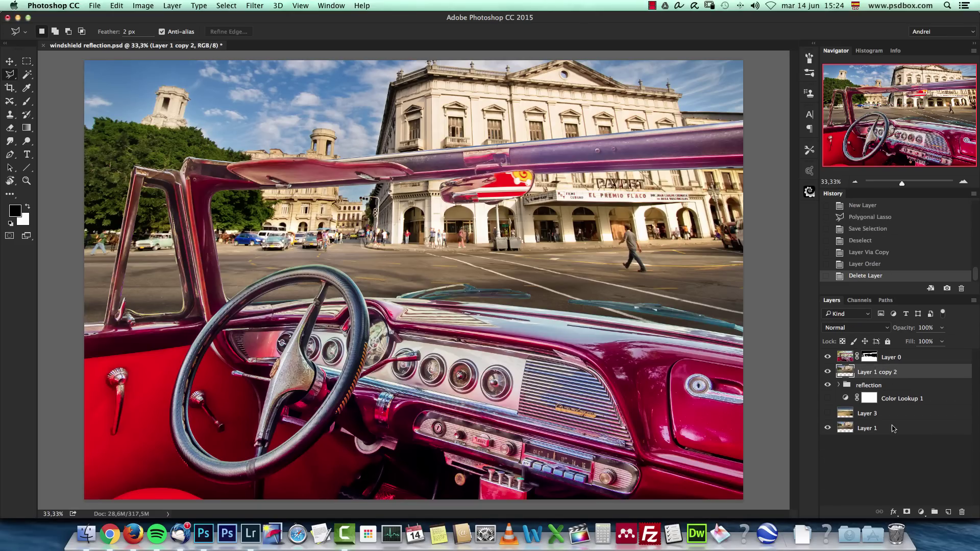
pyautogui.hotkey('ctrl', 'shift', 'm')
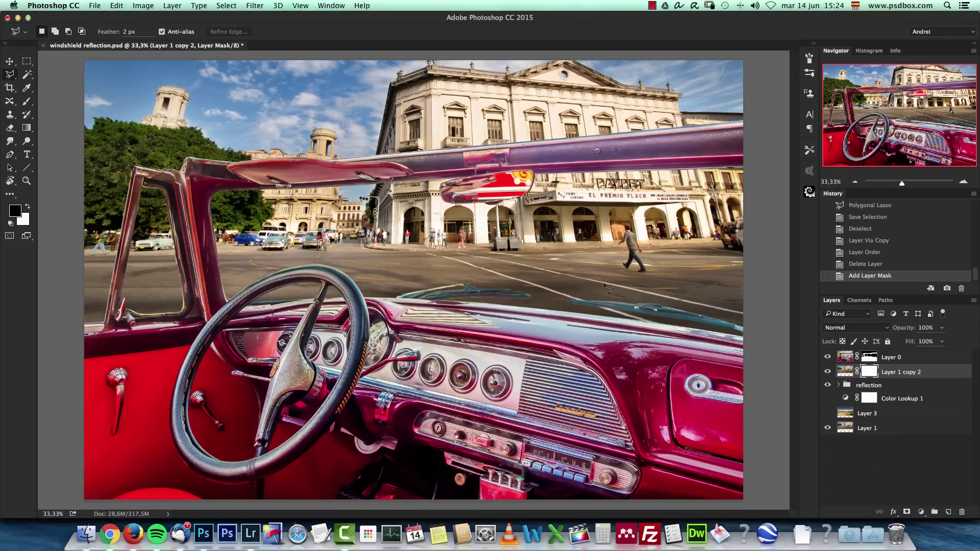
# Load the 'windshield' selection, fill it black in the mask, and deselect.
pyautogui.click(254, 6)
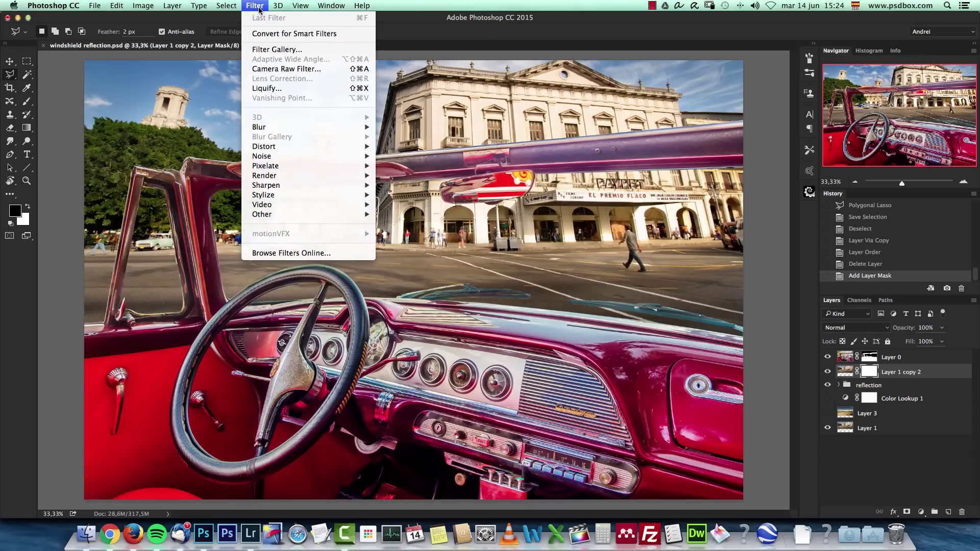
pyautogui.moveTo(226, 5)
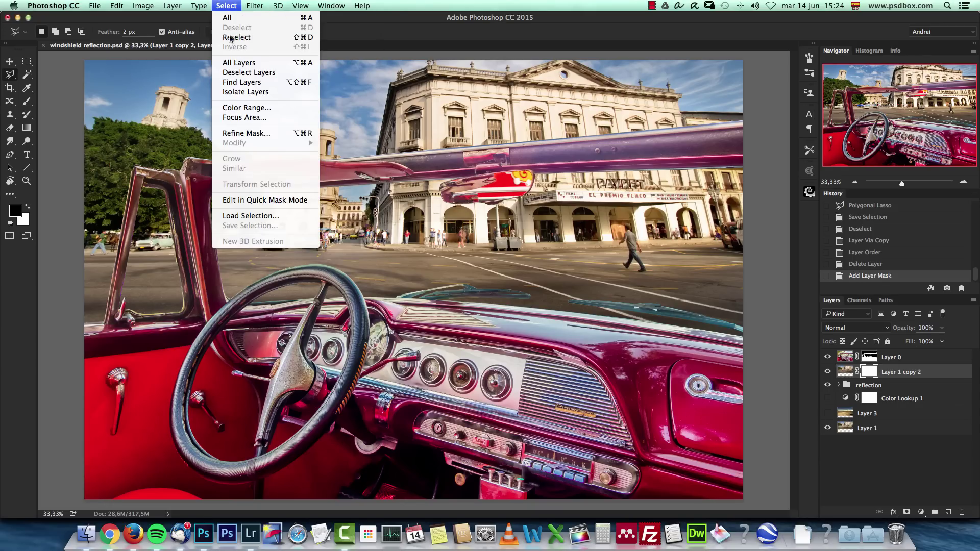
pyautogui.click(251, 215)
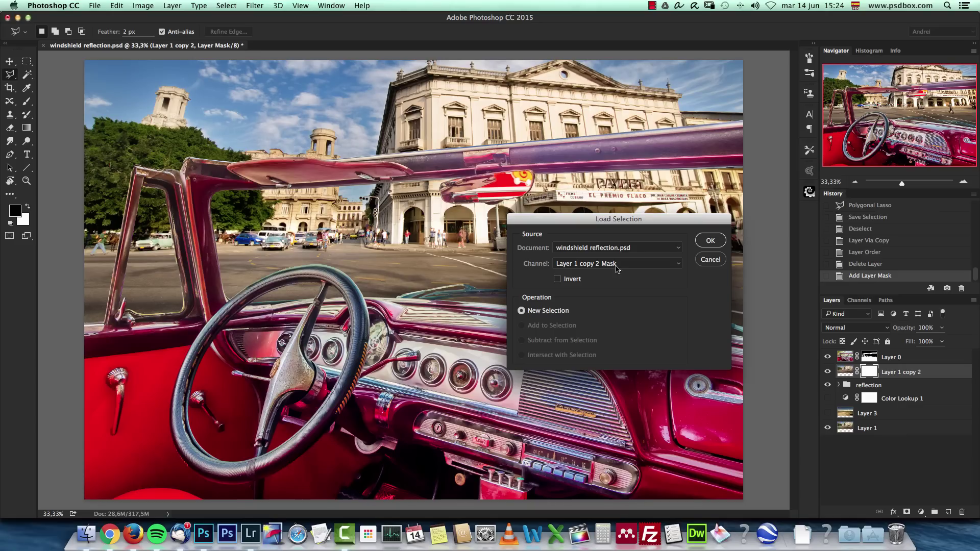
pyautogui.click(618, 269)
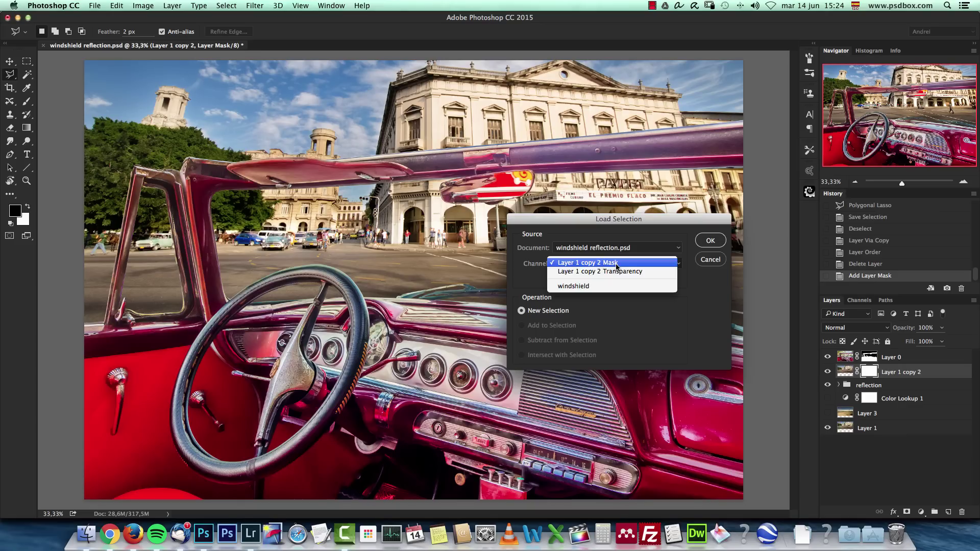
pyautogui.click(590, 287)
pyautogui.moveTo(688, 238); pyautogui.dragTo(604, 229)
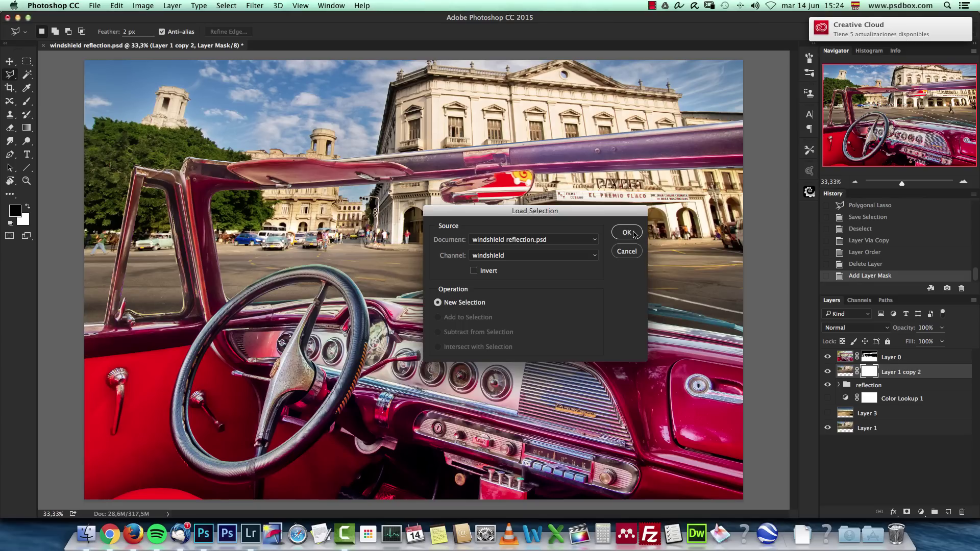
pyautogui.click(627, 233)
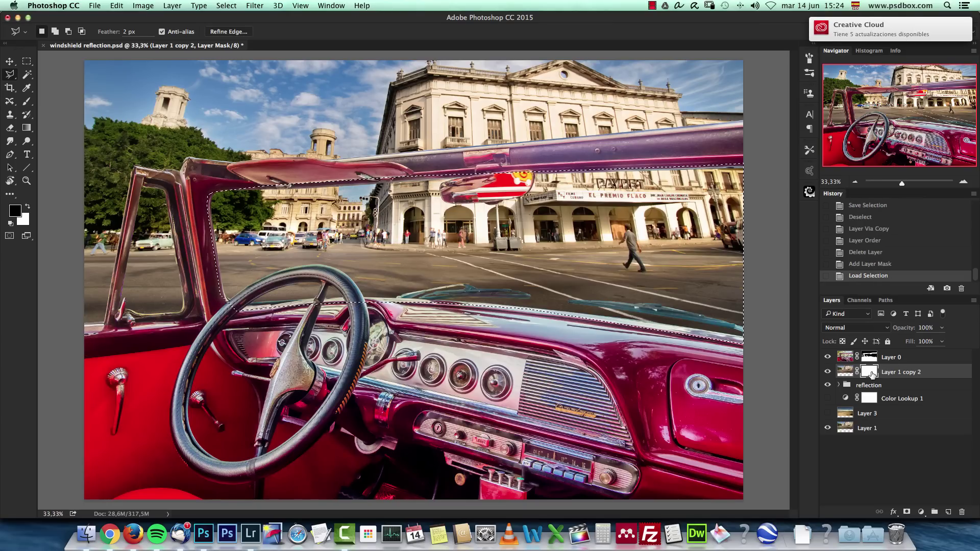
pyautogui.hotkey('alt', 'BackSpace')
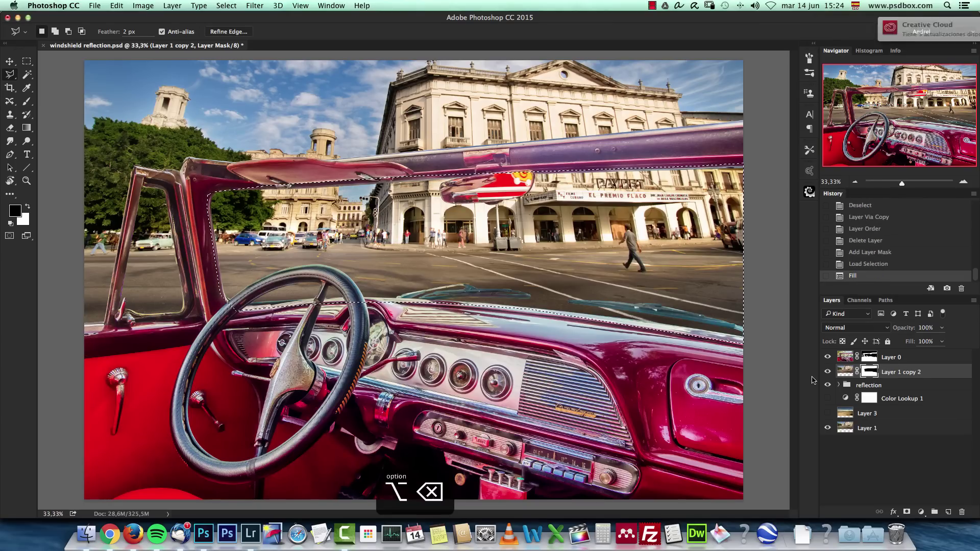
pyautogui.press('super+d')
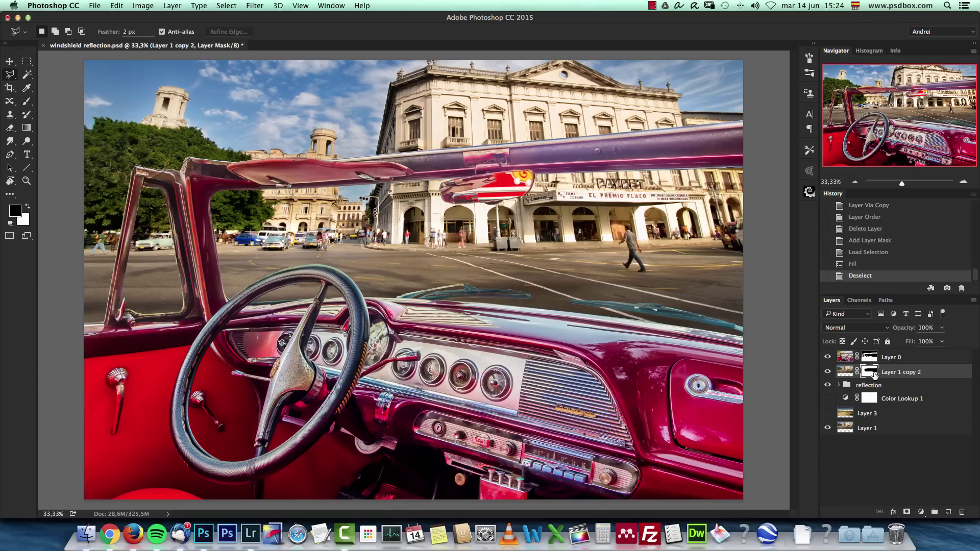
# Solo Layer 1 copy 2, invert its mask, show all layers again, and unlink the mask.
pyautogui.keyDown('alt'); pyautogui.click(828, 373); pyautogui.keyUp('alt')
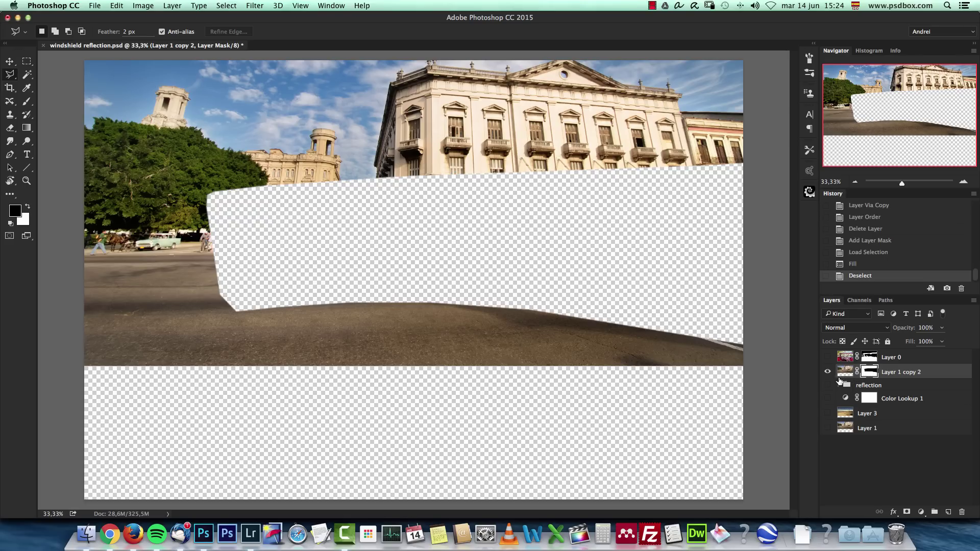
pyautogui.press('super+i')
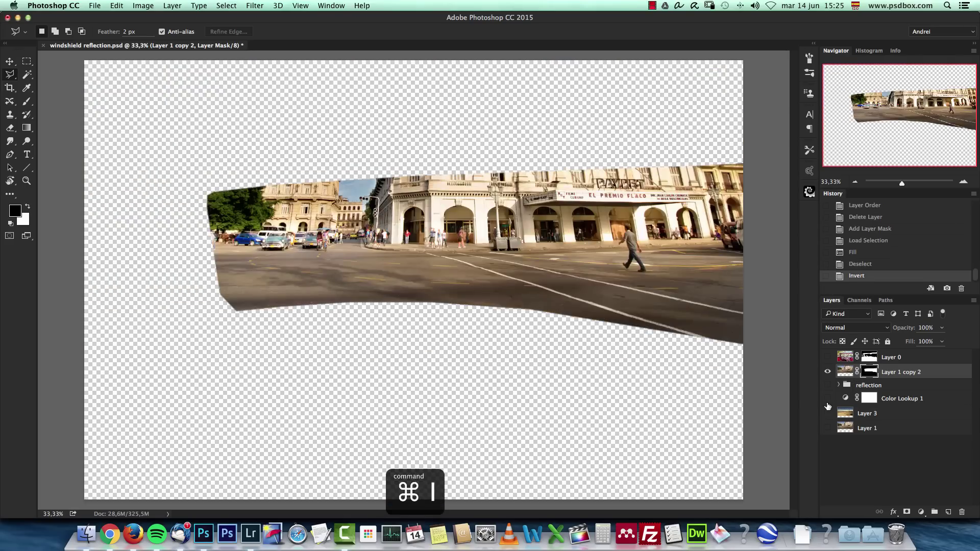
pyautogui.keyDown('alt'); pyautogui.click(828, 372); pyautogui.keyUp('alt')
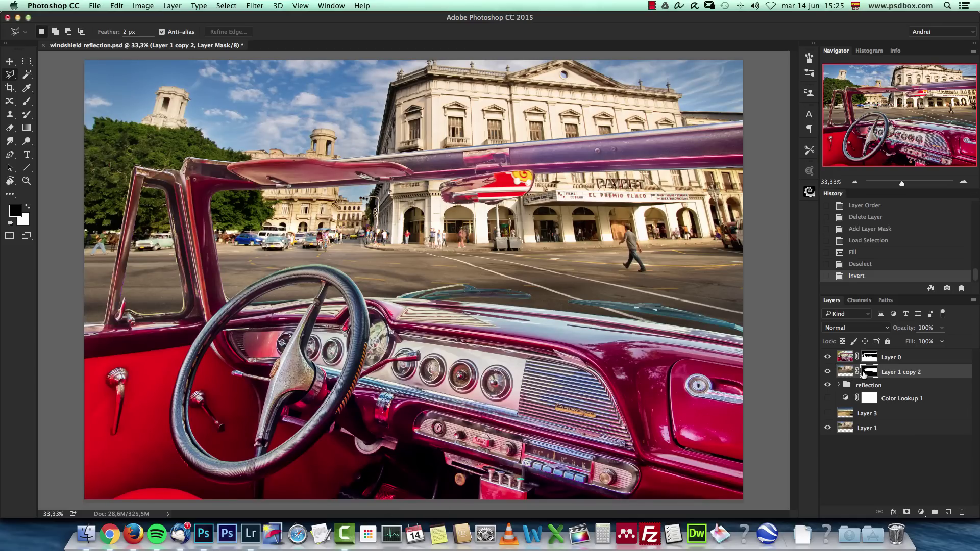
pyautogui.click(857, 372)
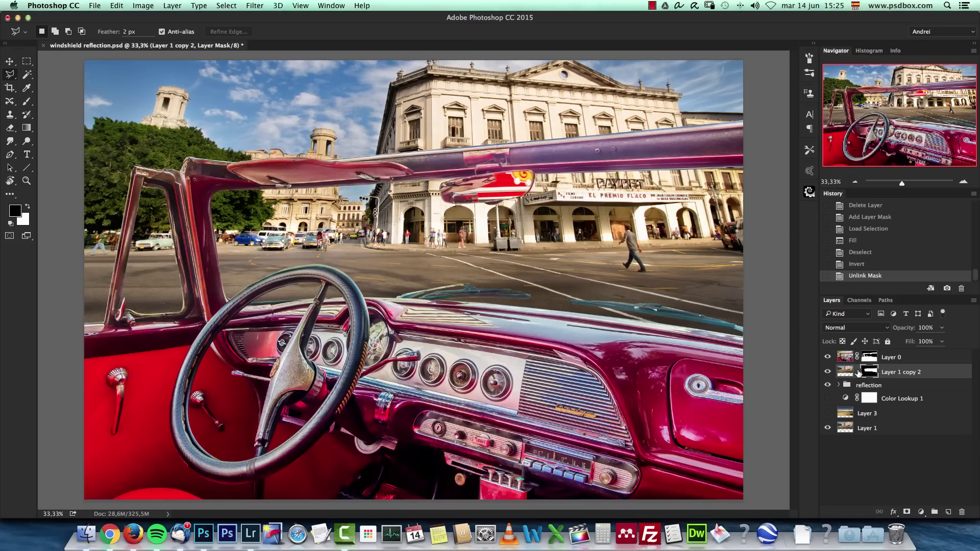
# Target Layer 1 copy 2's image and reposition the street photo behind the windshield.
pyautogui.click(845, 371)
pyautogui.press('v')
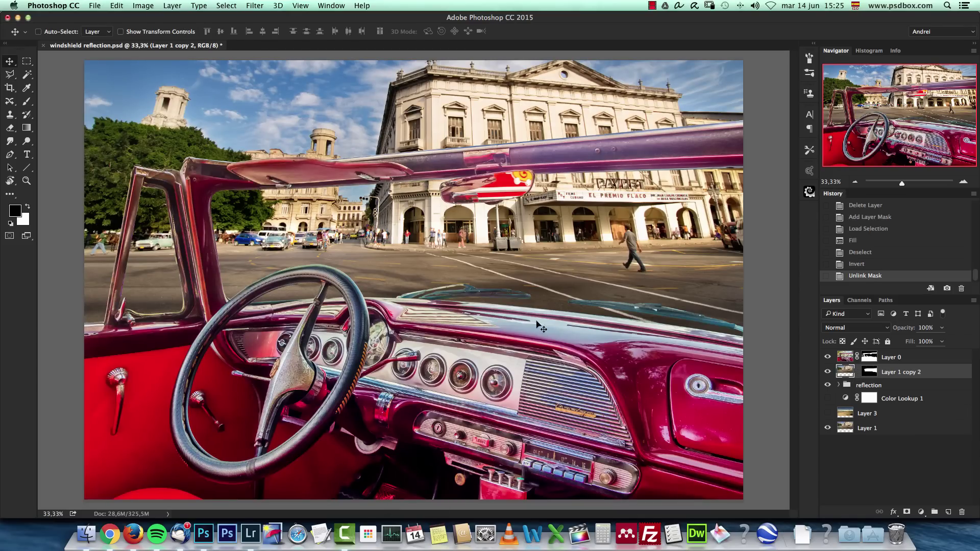
pyautogui.moveTo(538, 324); pyautogui.dragTo(610, 263)
pyautogui.moveTo(430, 243); pyautogui.dragTo(415, 279)
pyautogui.press('super')
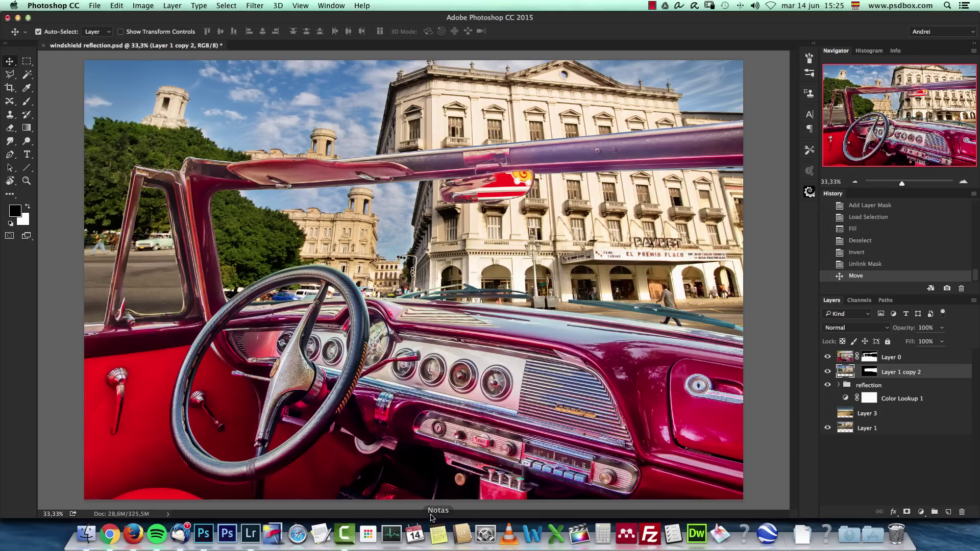
# Flip the street image vertically, scale it to about 86%, reposition it, and commit.
pyautogui.press('super+t')
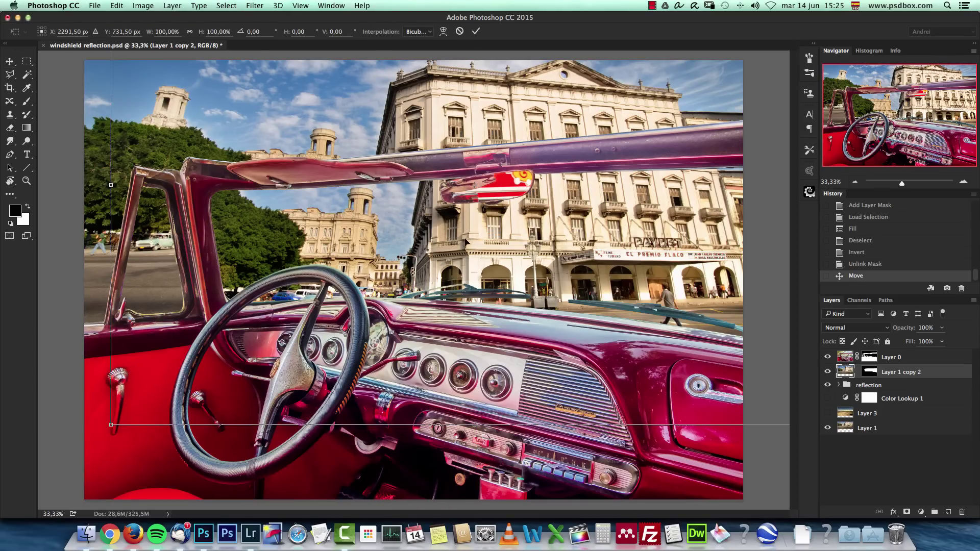
pyautogui.rightClick(450, 215)
pyautogui.rightClick(457, 232)
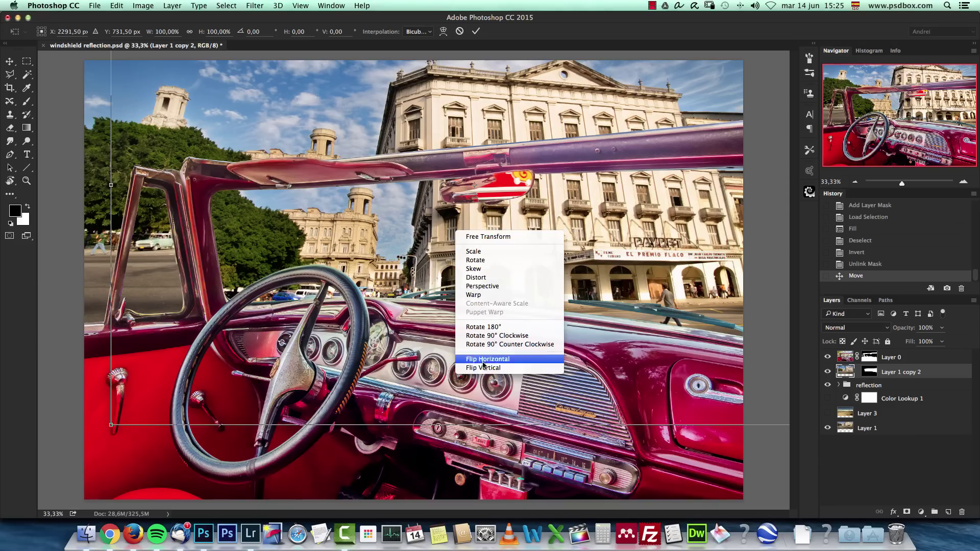
pyautogui.click(482, 368)
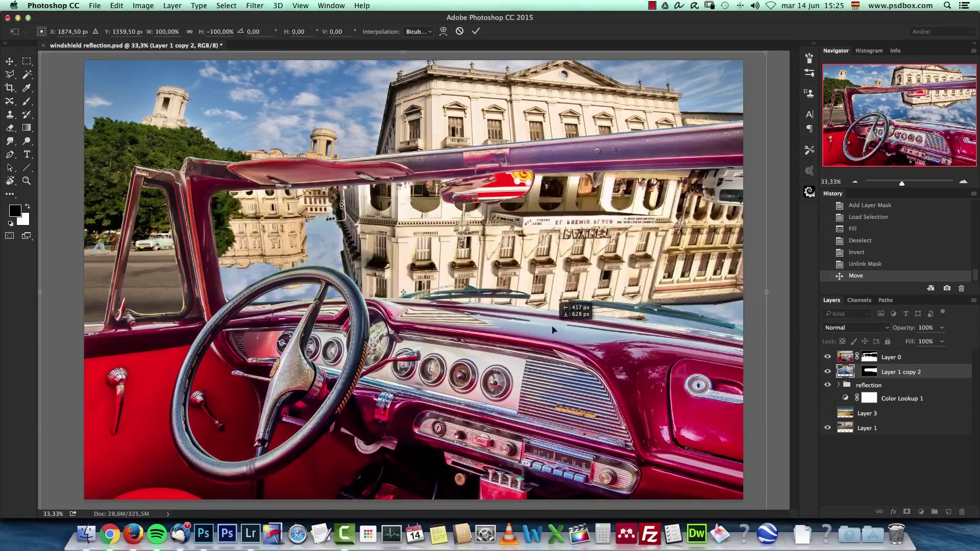
pyautogui.moveTo(553, 330); pyautogui.dragTo(540, 334)
pyautogui.click(855, 182)
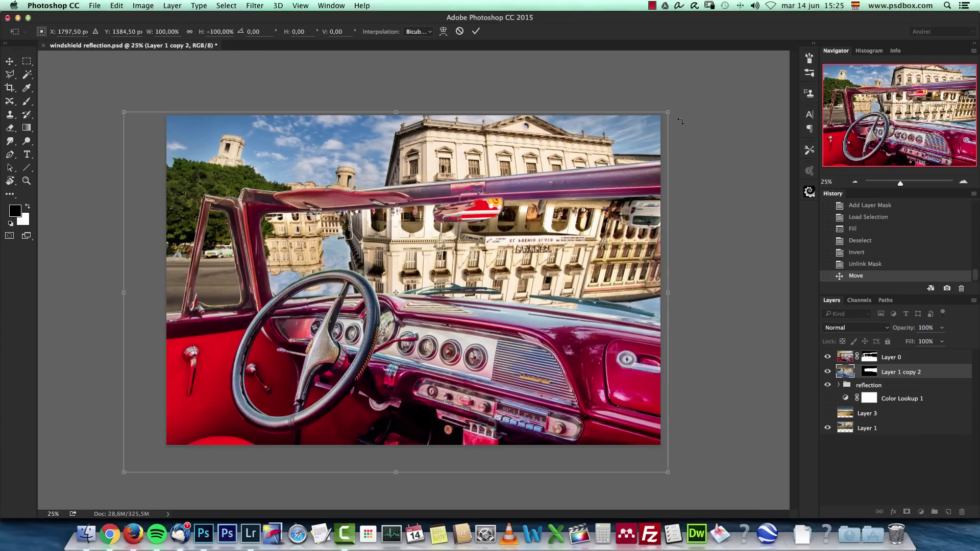
pyautogui.moveTo(670, 109); pyautogui.dragTo(594, 162)
pyautogui.moveTo(522, 273); pyautogui.dragTo(602, 206)
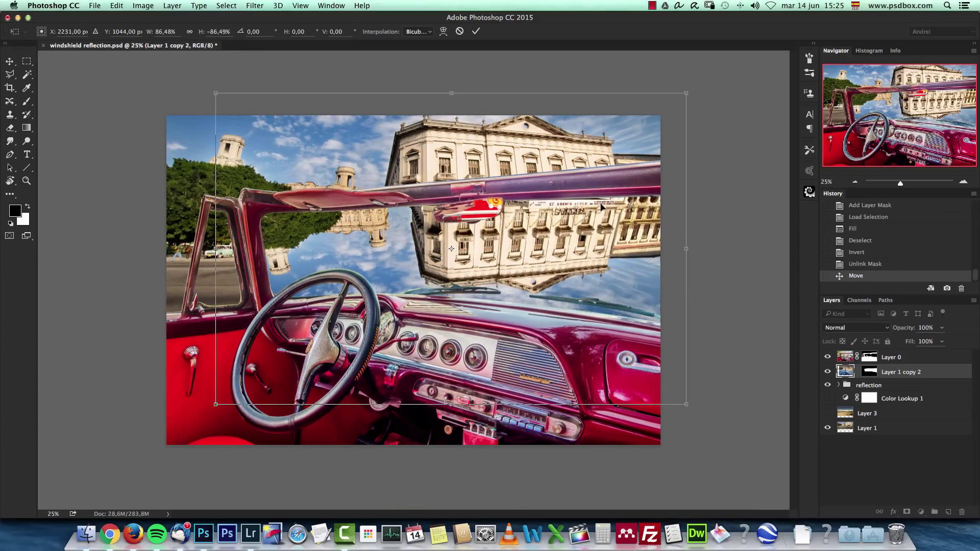
pyautogui.press('Return')
# Set the layer's opacity to 15% and move the reflection up slightly.
pyautogui.click(931, 327)
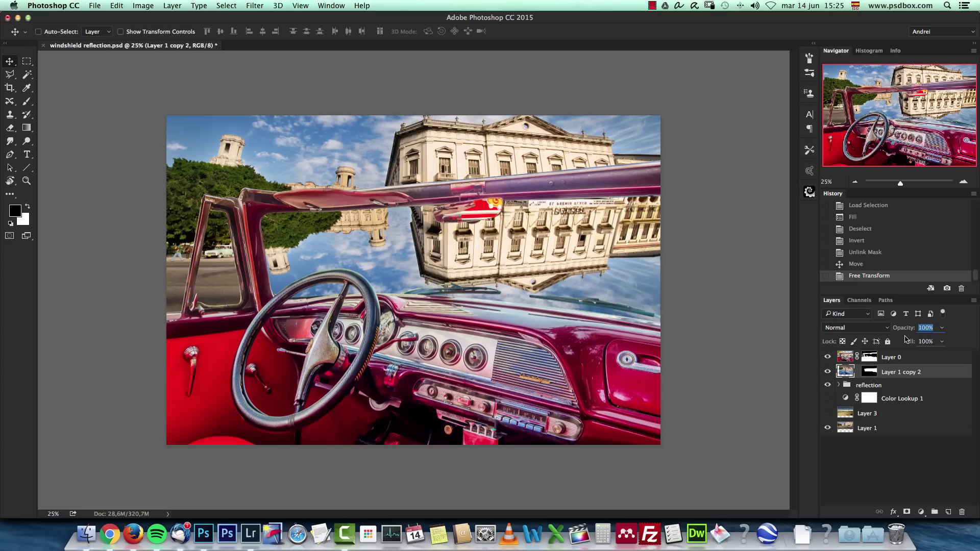
pyautogui.write('15')
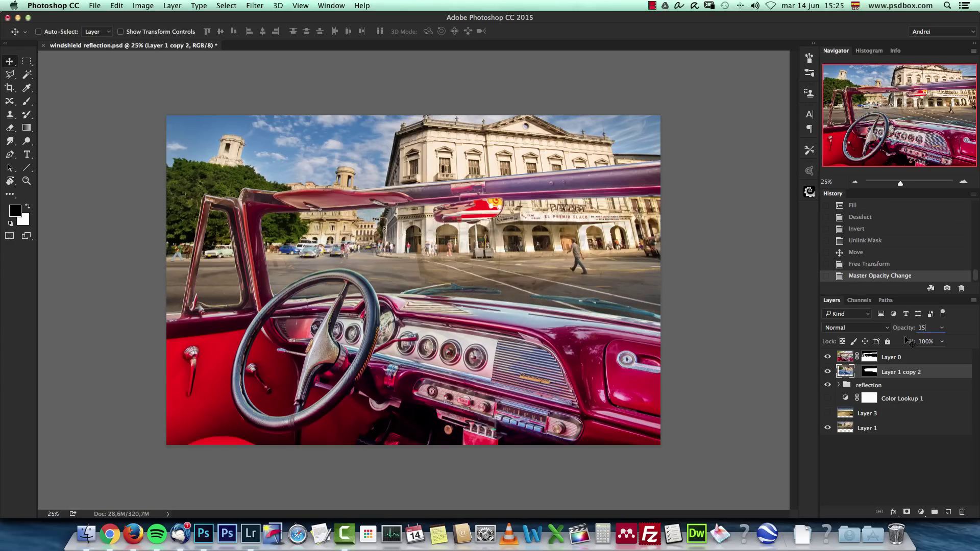
pyautogui.press('super+plus')
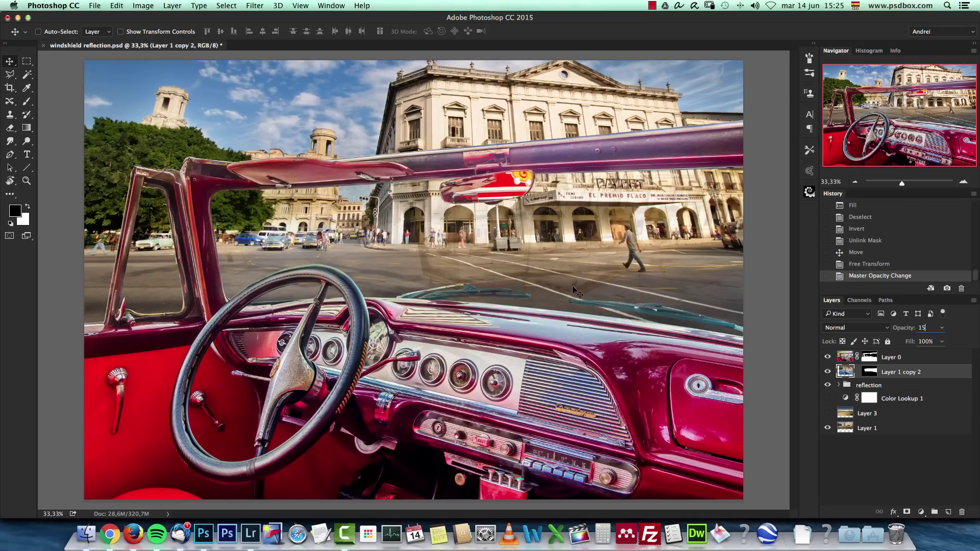
pyautogui.moveTo(576, 293); pyautogui.dragTo(581, 268)
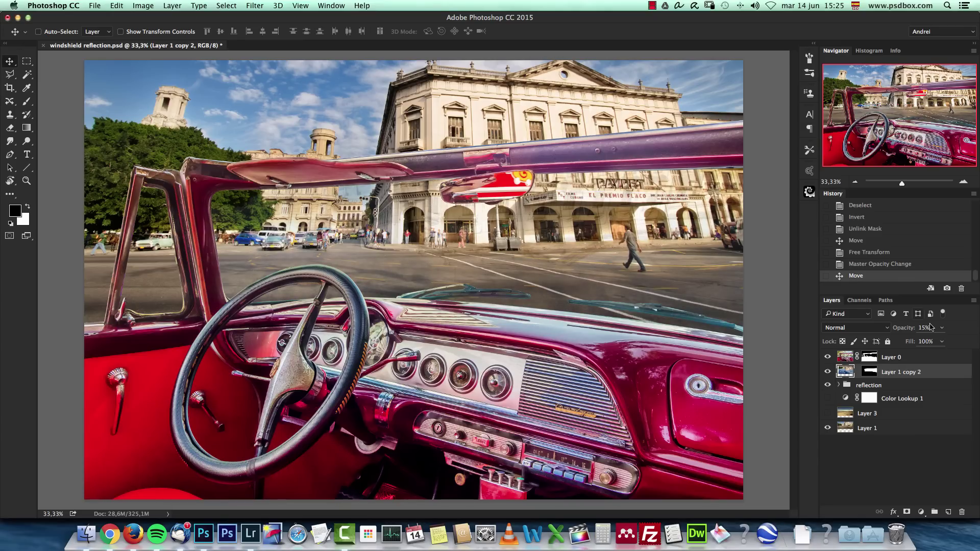
# Raise the reflection layer's opacity to 100%.
pyautogui.click(942, 328)
pyautogui.moveTo(931, 341); pyautogui.dragTo(972, 363)
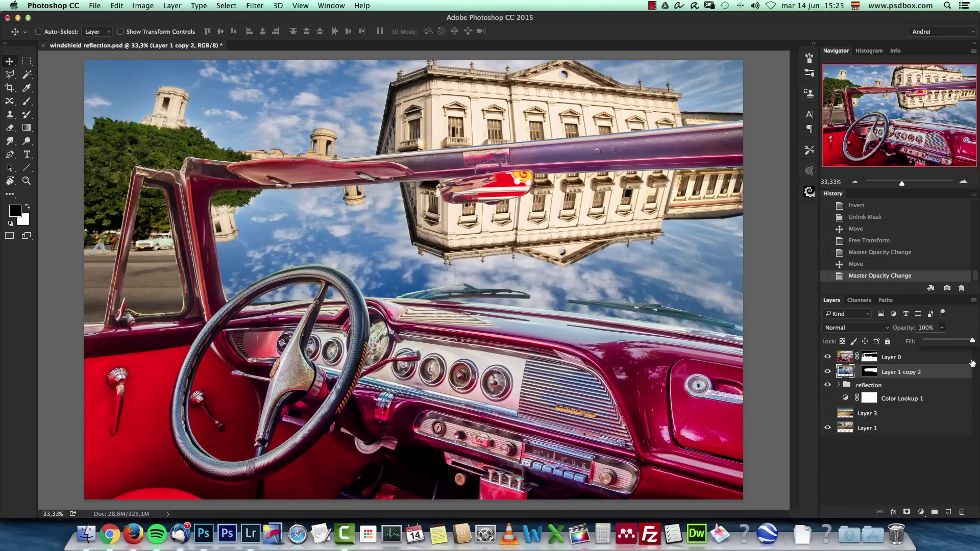
pyautogui.click(948, 372)
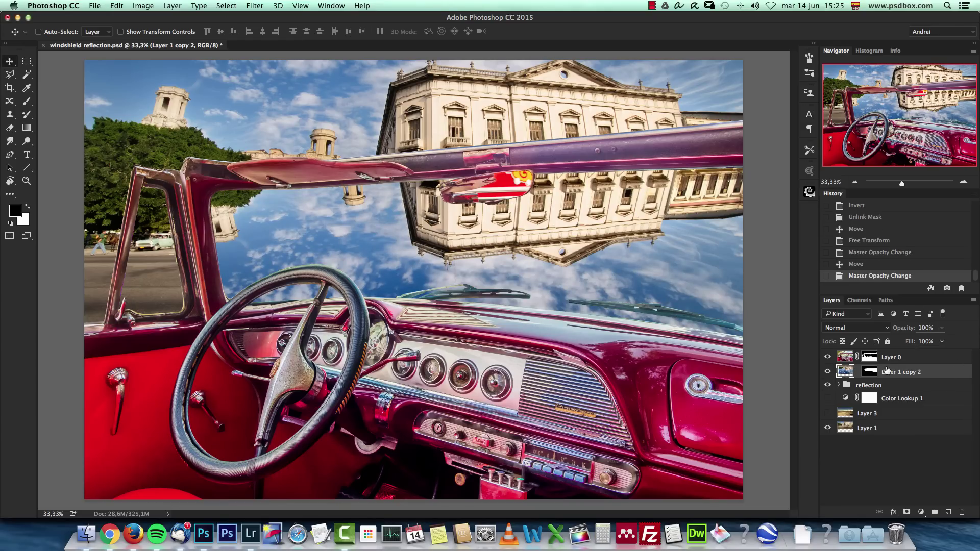
pyautogui.click(857, 182)
# Warp the reflection's right side and right corners outward along the windshield.
pyautogui.press('super+t')
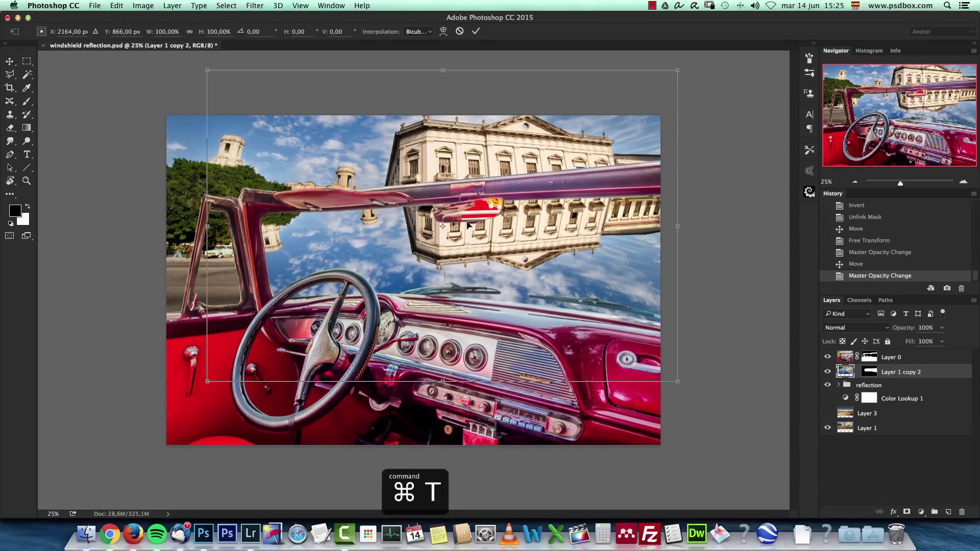
pyautogui.rightClick(483, 239)
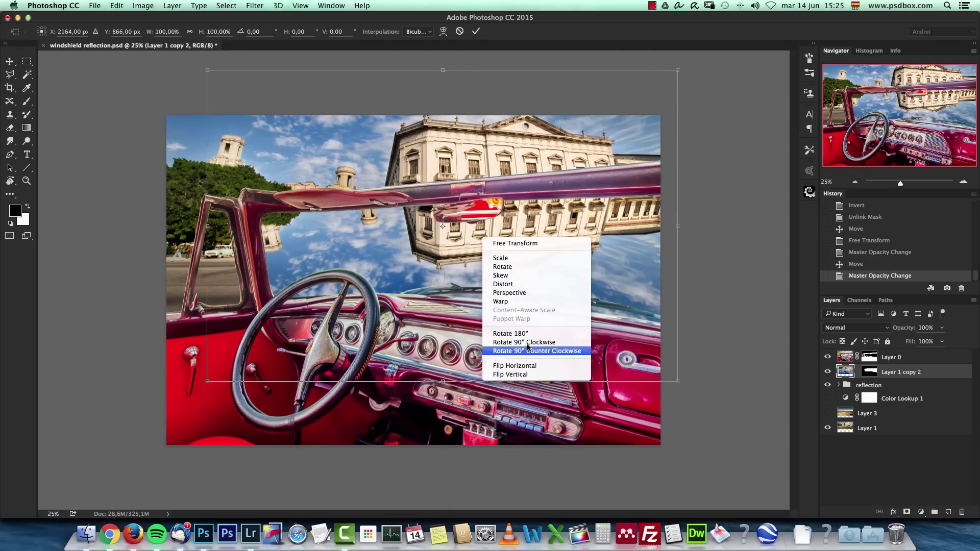
pyautogui.click(503, 302)
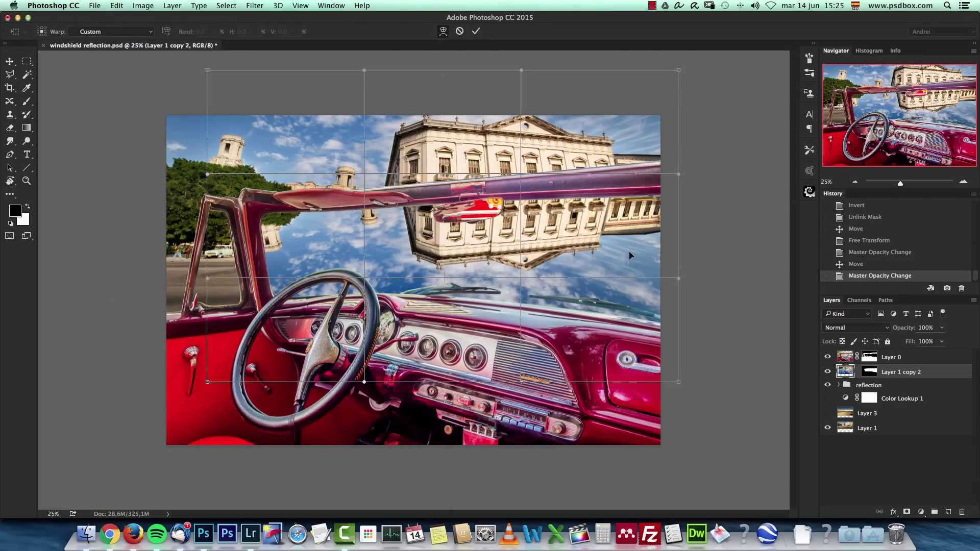
pyautogui.moveTo(630, 255); pyautogui.dragTo(680, 111)
pyautogui.moveTo(679, 71); pyautogui.dragTo(764, 62)
pyautogui.moveTo(673, 374); pyautogui.dragTo(725, 371)
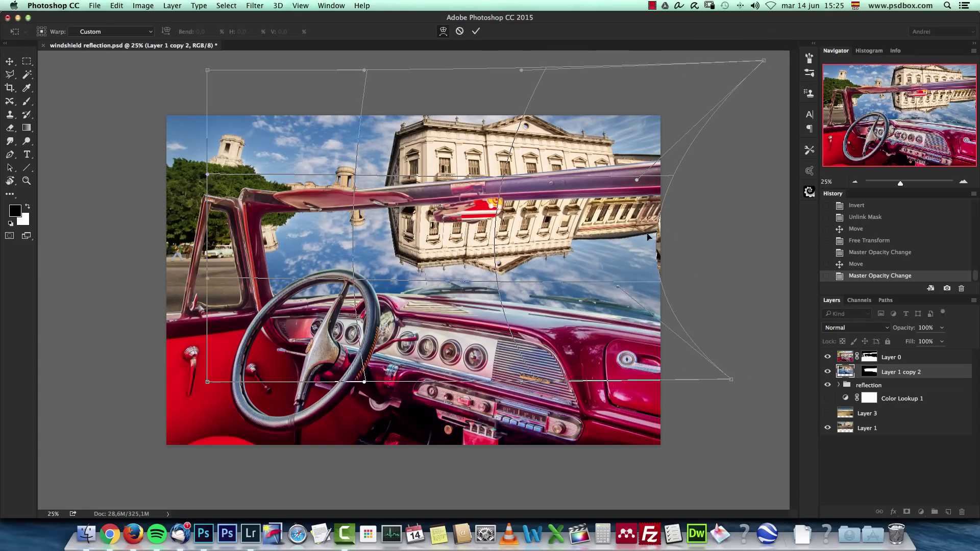
pyautogui.moveTo(650, 237); pyautogui.dragTo(647, 210)
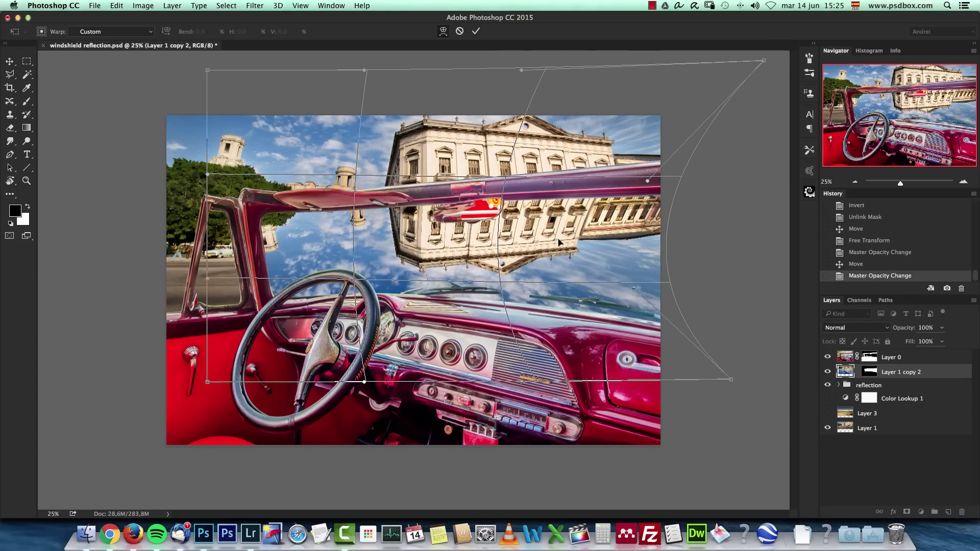
# Warp the left edge, stretch the top-left corner far left, and bend the reflected building.
pyautogui.moveTo(211, 278); pyautogui.dragTo(263, 278)
pyautogui.moveTo(208, 175); pyautogui.dragTo(289, 170)
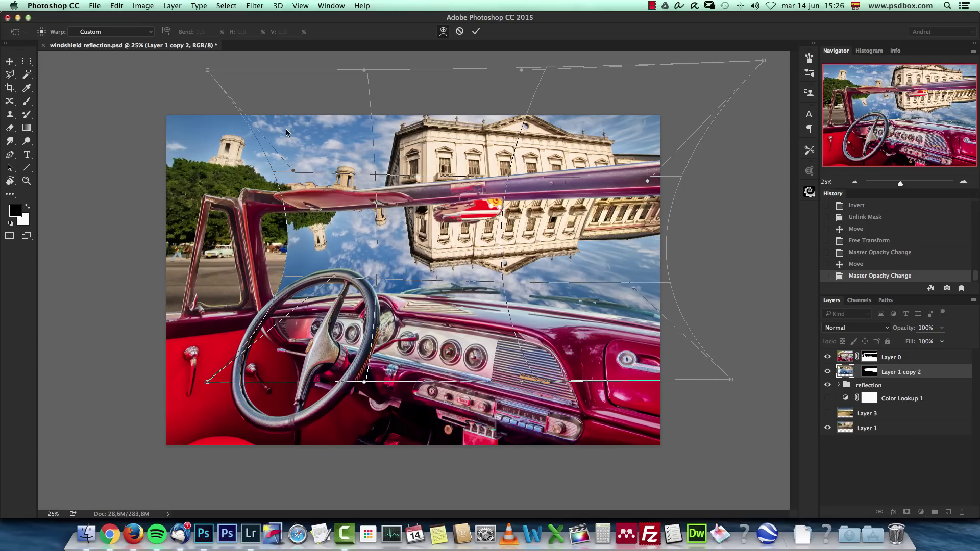
pyautogui.moveTo(208, 70); pyautogui.dragTo(64, 65)
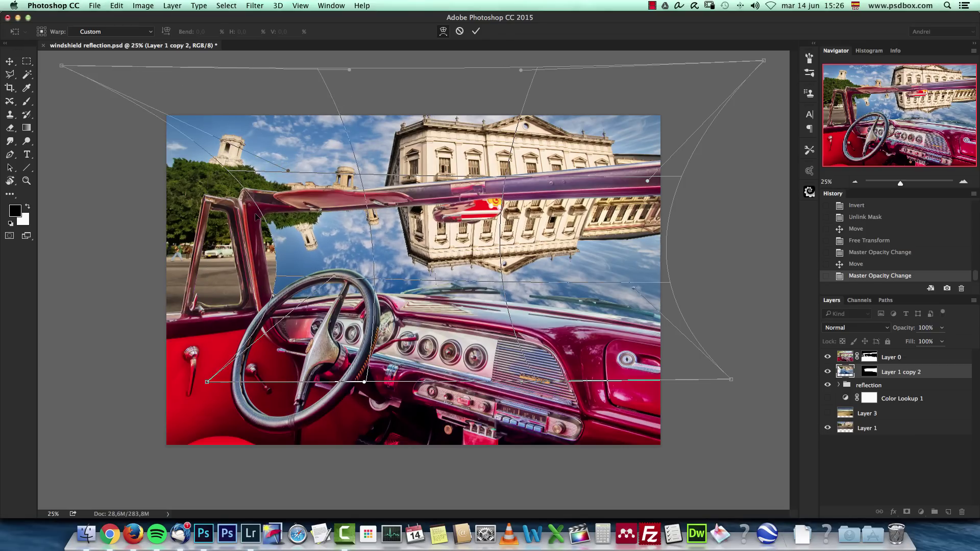
pyautogui.moveTo(289, 170); pyautogui.dragTo(260, 174)
pyautogui.moveTo(479, 222); pyautogui.dragTo(511, 216)
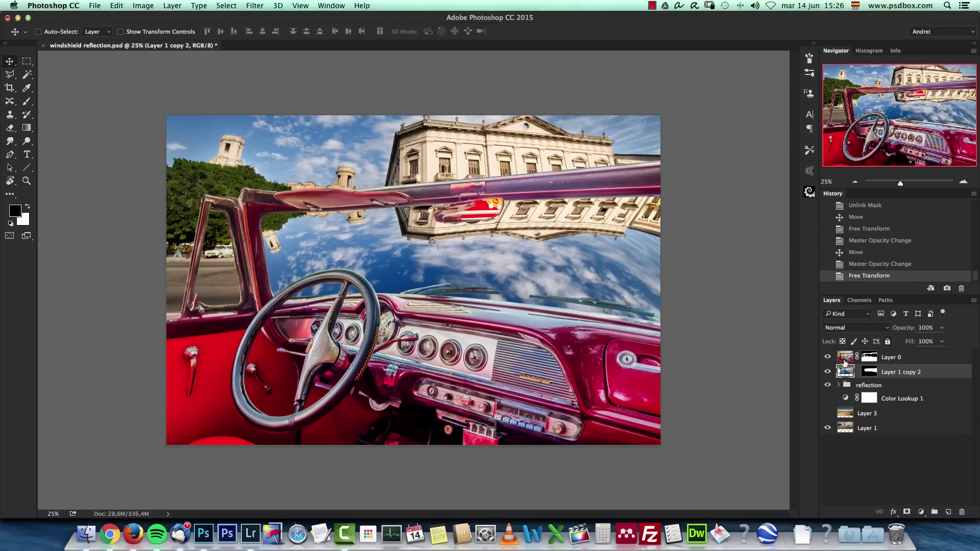
# Set the reflection layer's opacity to 20%.
pyautogui.click(935, 327)
pyautogui.write('15')
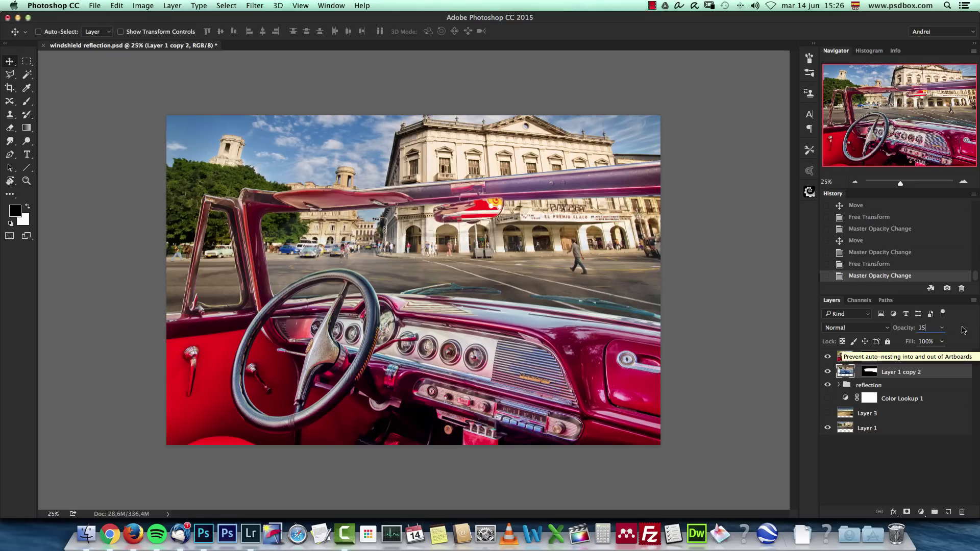
pyautogui.press('BackSpace')
pyautogui.press('BackSpace')
pyautogui.write('20')
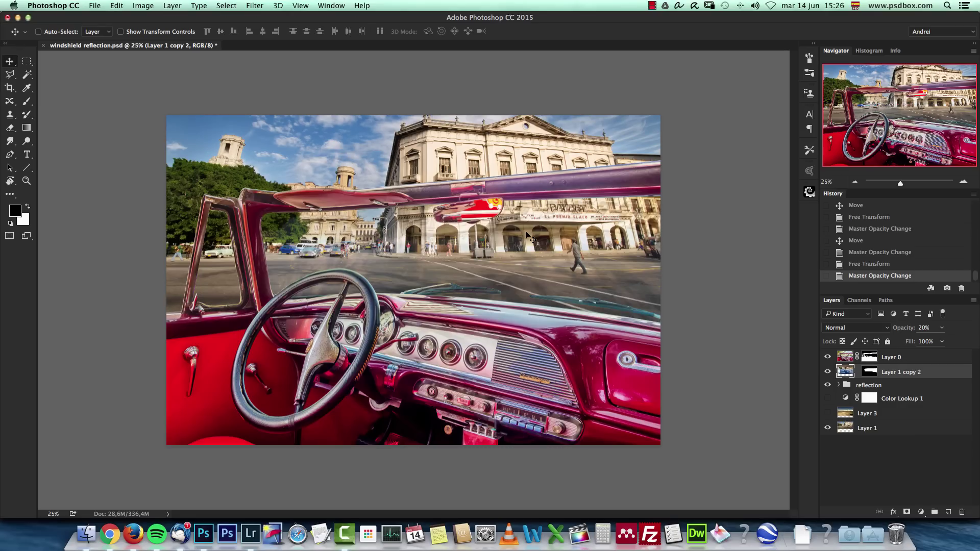
# Zoom to 33.33% and toggle the reflection and desert layers to compare, restoring the street.
pyautogui.click(963, 181)
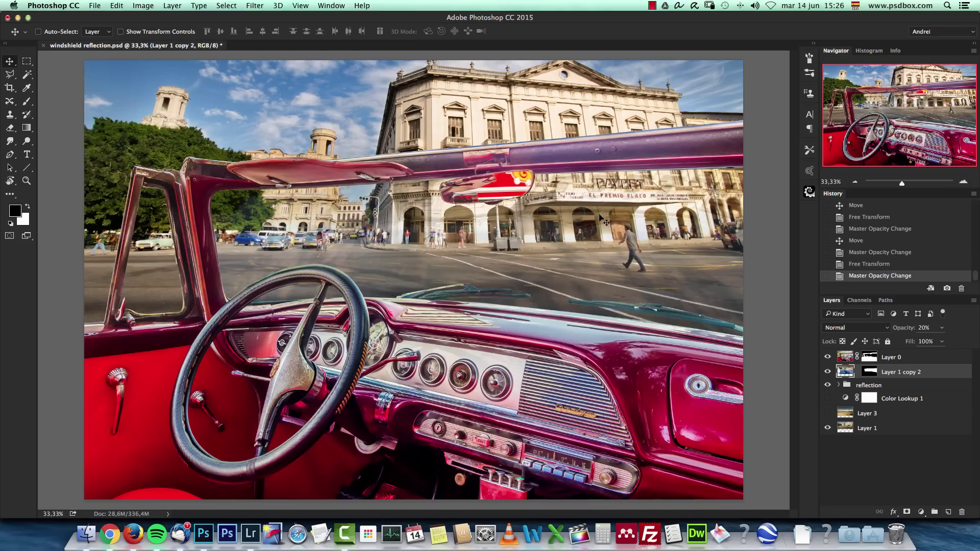
pyautogui.click(828, 372)
pyautogui.click(828, 414)
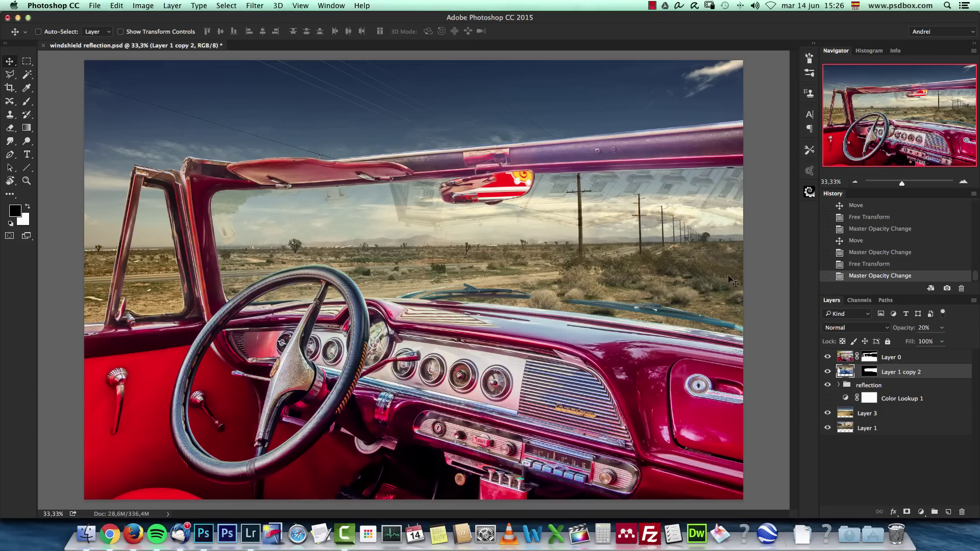
pyautogui.click(828, 413)
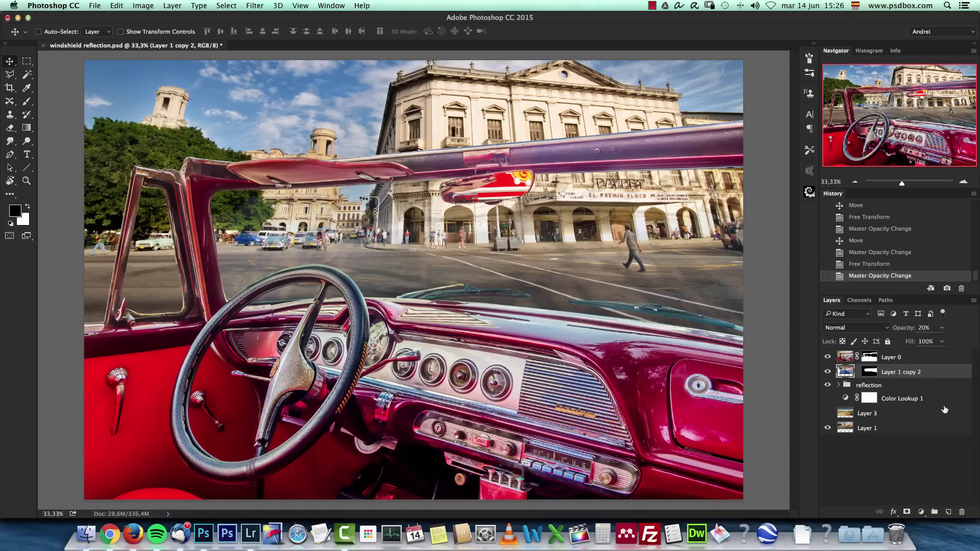
# Add a light blue (#61abc7) Color Overlay to Layer 1 copy 2 with raised overlay opacity.
pyautogui.doubleClick(945, 371)
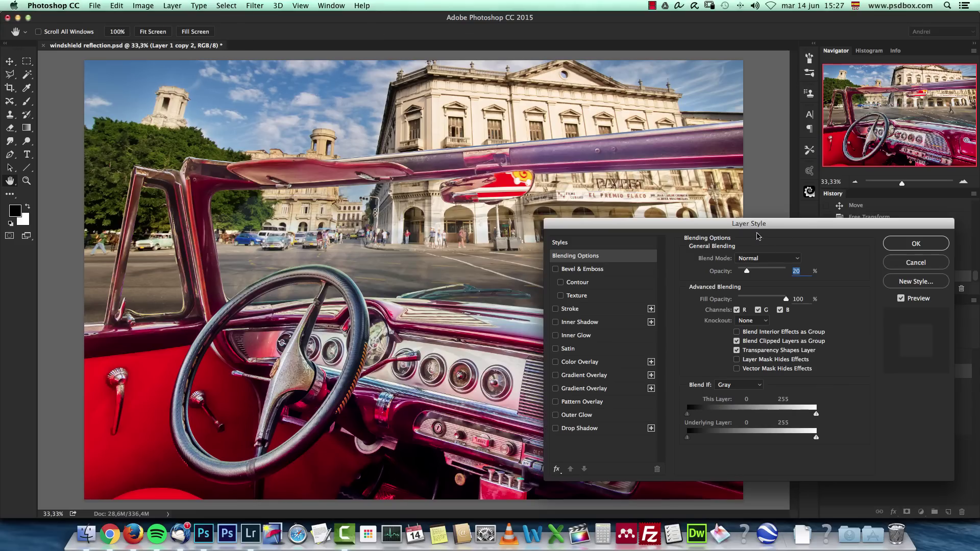
pyautogui.moveTo(758, 228); pyautogui.dragTo(775, 252)
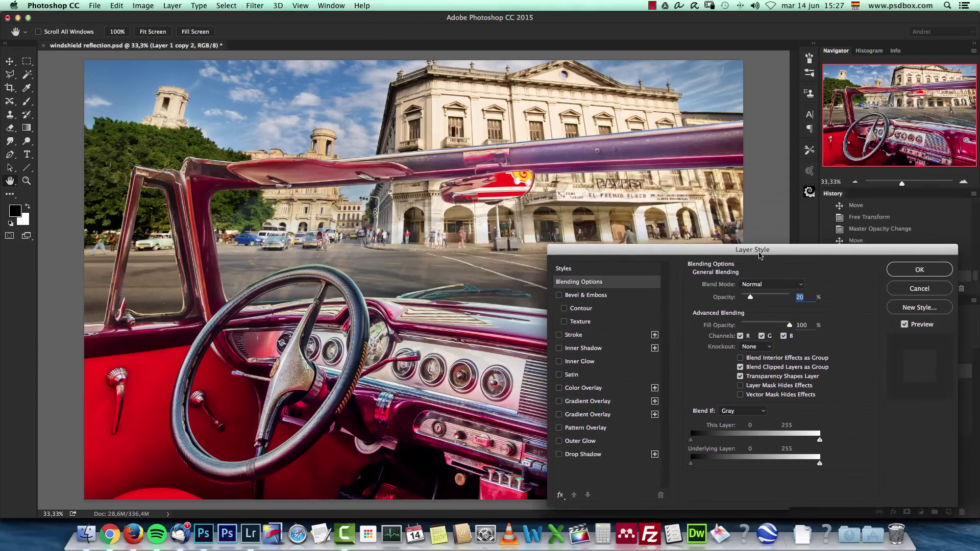
pyautogui.click(580, 386)
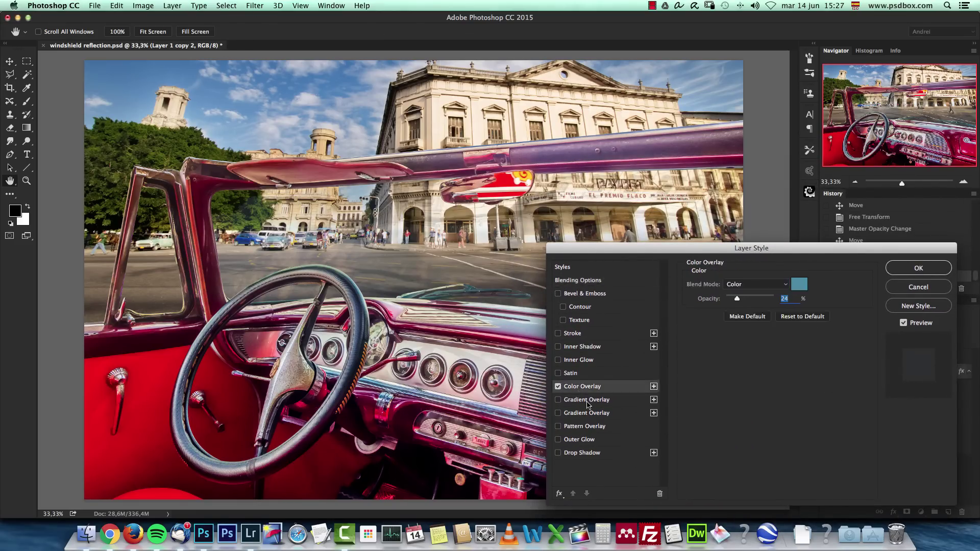
pyautogui.click(800, 284)
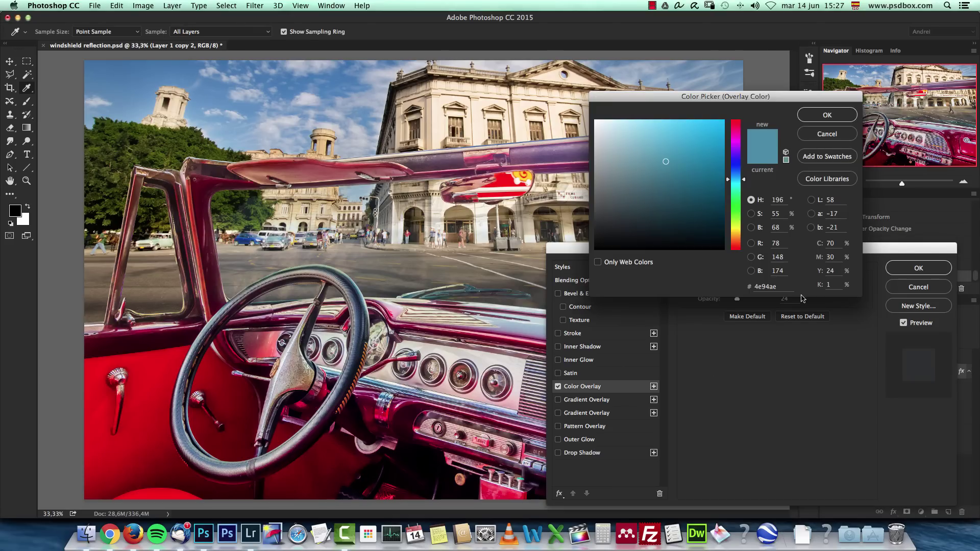
pyautogui.moveTo(667, 161); pyautogui.dragTo(661, 151)
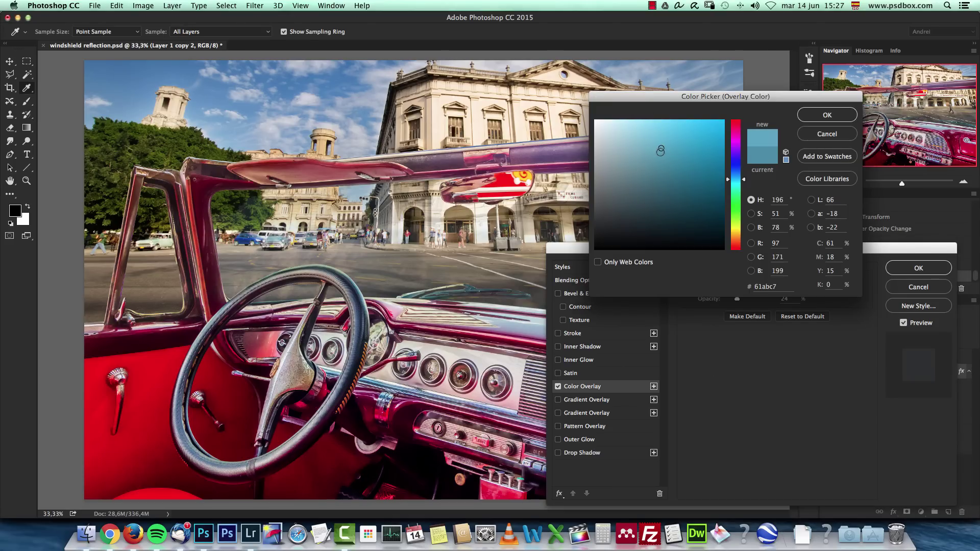
pyautogui.click(823, 118)
pyautogui.moveTo(742, 300)
pyautogui.mouseDown()
pyautogui.moveTo(773, 300)
pyautogui.moveTo(743, 301)
pyautogui.mouseUp()
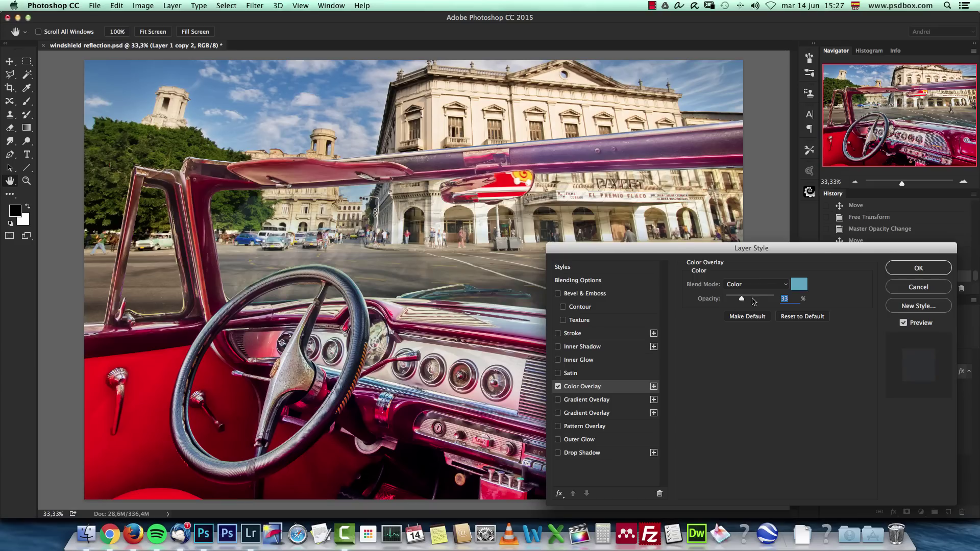
pyautogui.click(889, 271)
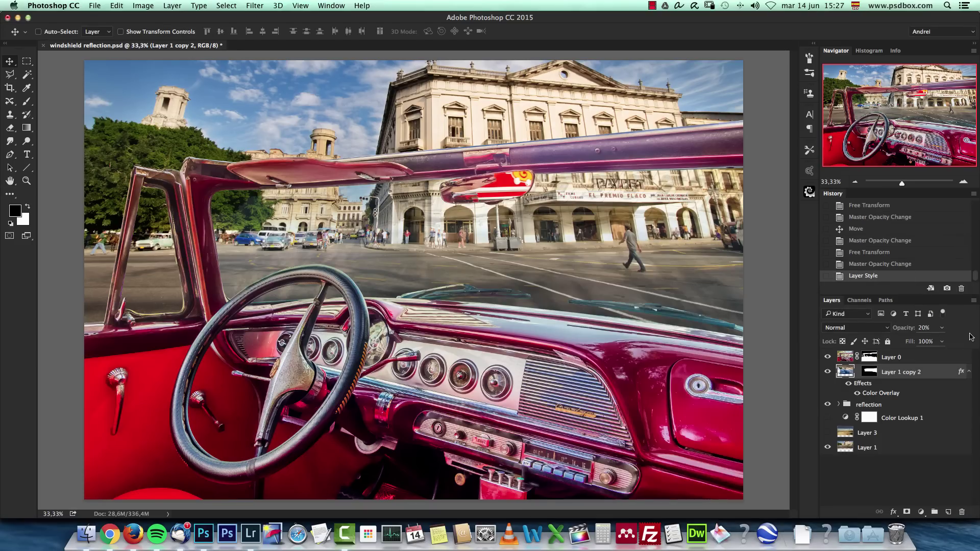
pyautogui.click(930, 327)
# Set the reflection layer's Fill to 20% and Opacity to 100%.
pyautogui.doubleClick(938, 372)
pyautogui.moveTo(817, 236); pyautogui.dragTo(549, 145)
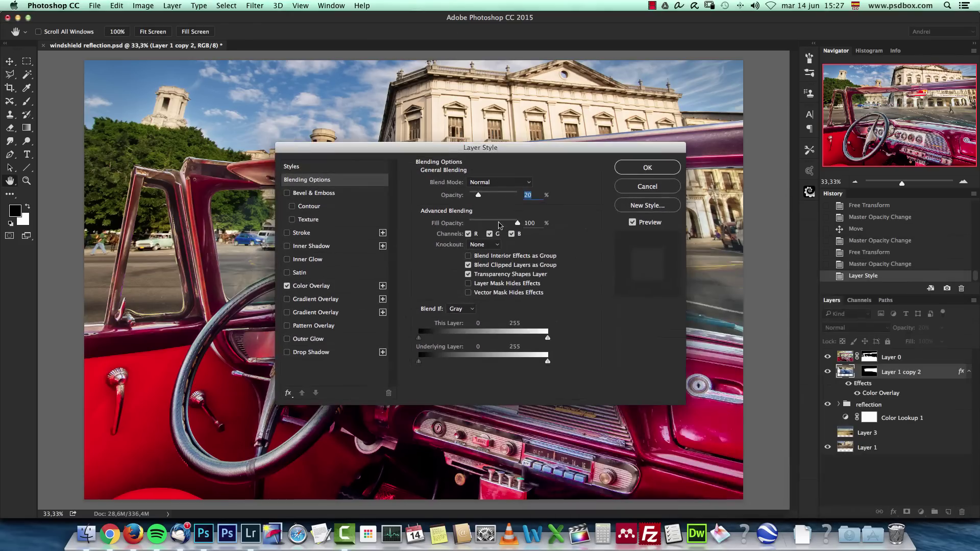
pyautogui.click(674, 186)
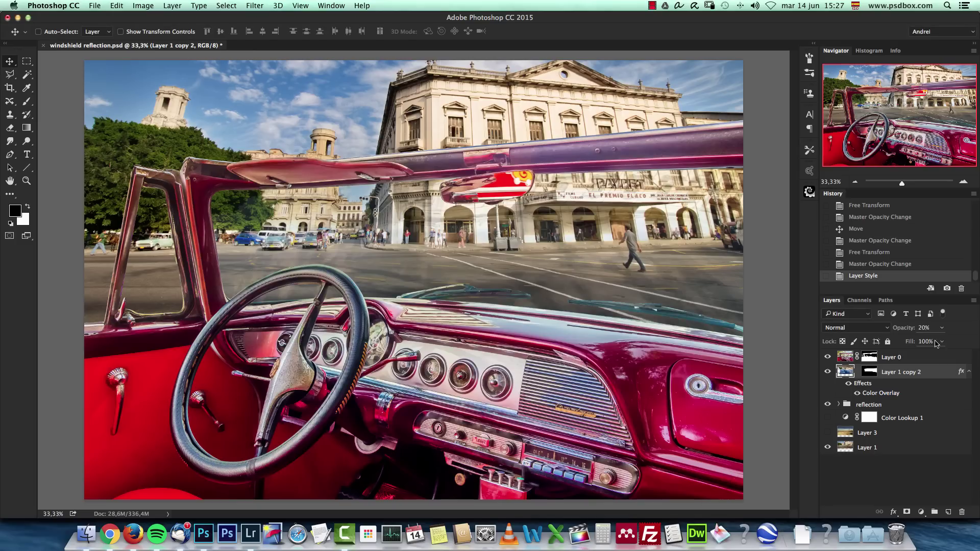
pyautogui.click(926, 341)
pyautogui.write('20')
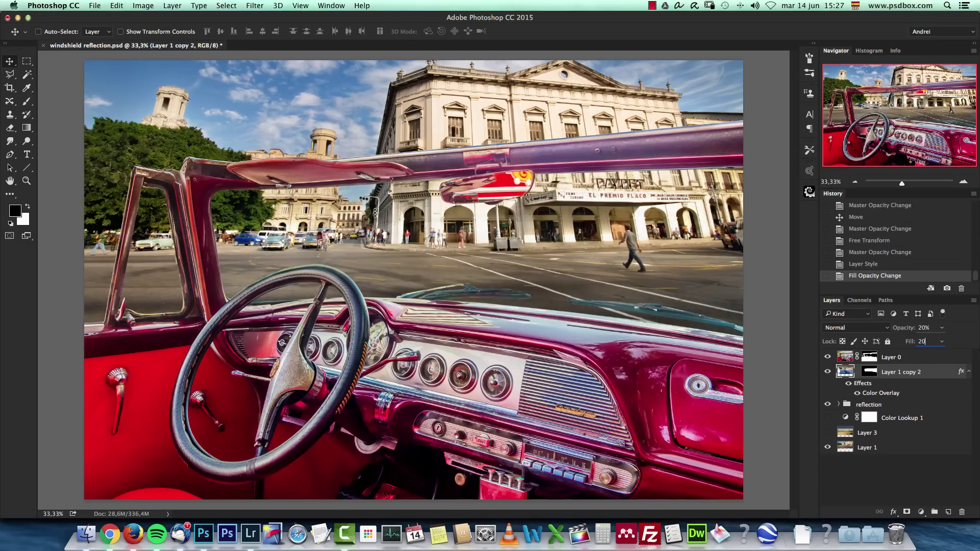
pyautogui.click(890, 329)
pyautogui.moveTo(894, 328); pyautogui.dragTo(926, 327)
# In Layer Style, set the blending opacity to 50% and re-enable Color Overlay.
pyautogui.doubleClick(937, 378)
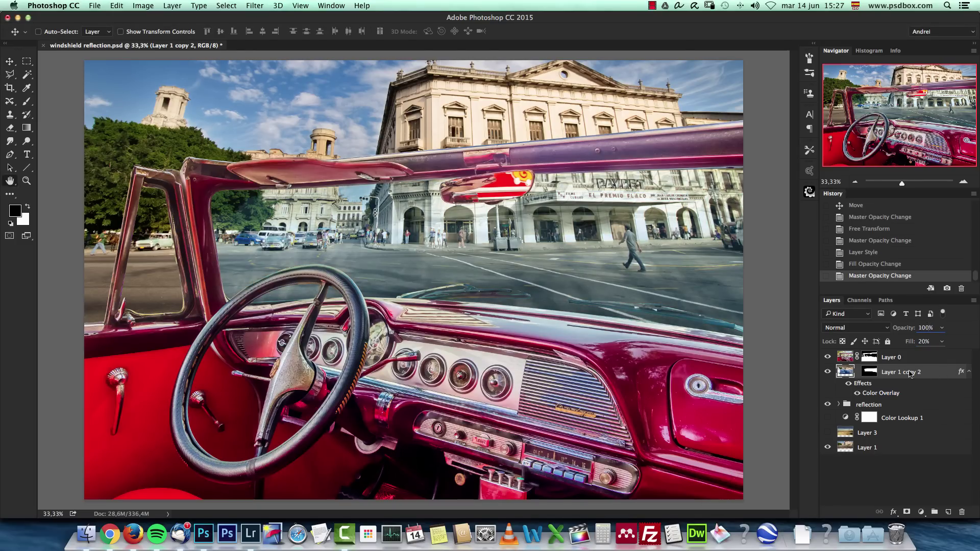
pyautogui.moveTo(531, 231); pyautogui.dragTo(940, 211)
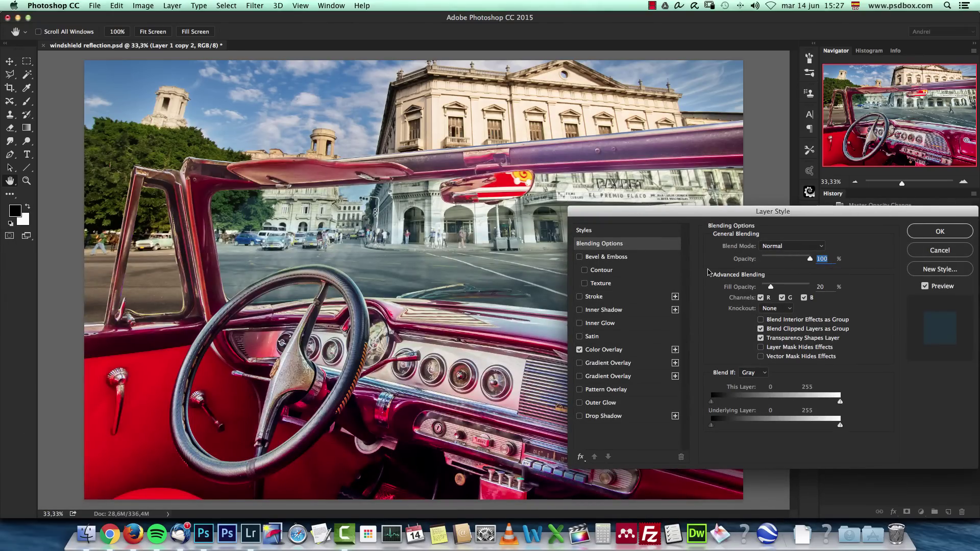
pyautogui.moveTo(840, 211); pyautogui.dragTo(598, 158)
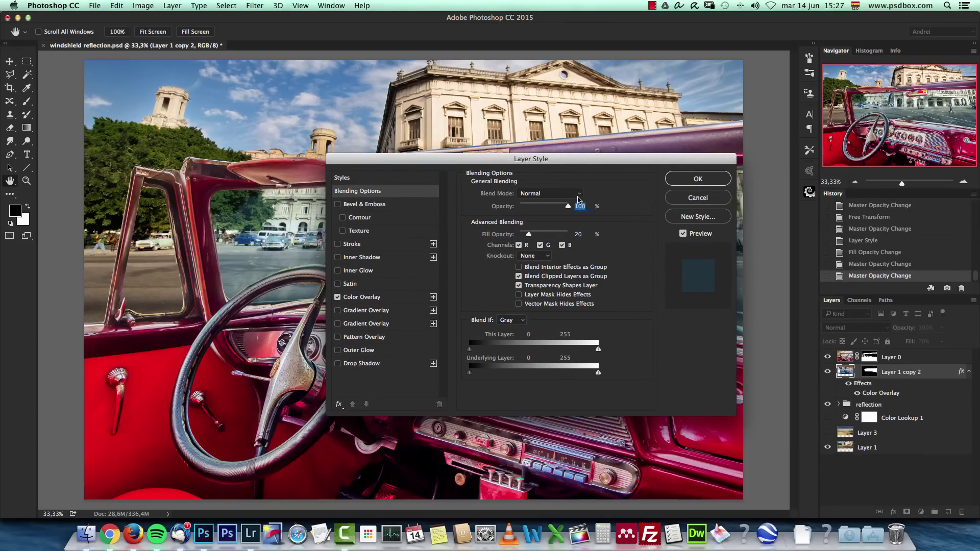
pyautogui.click(687, 179)
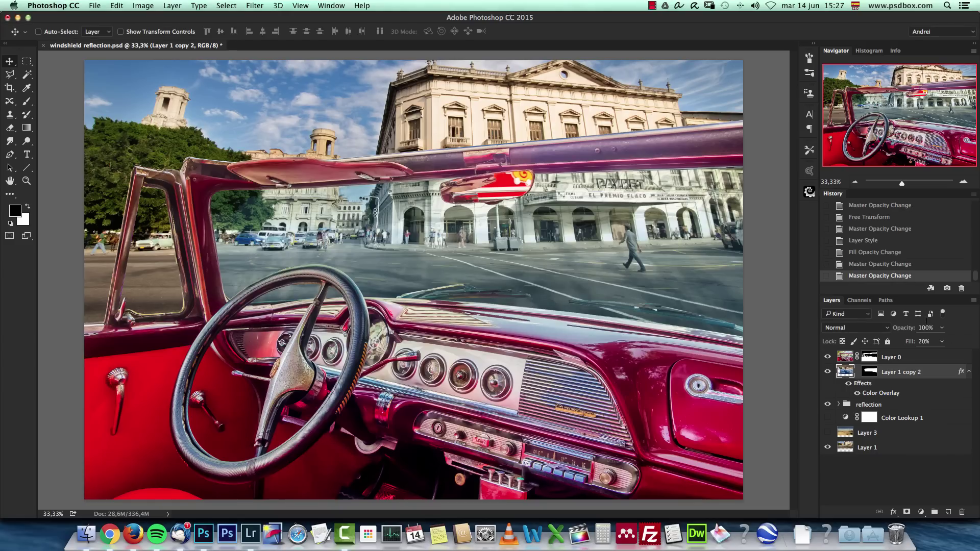
pyautogui.doubleClick(924, 373)
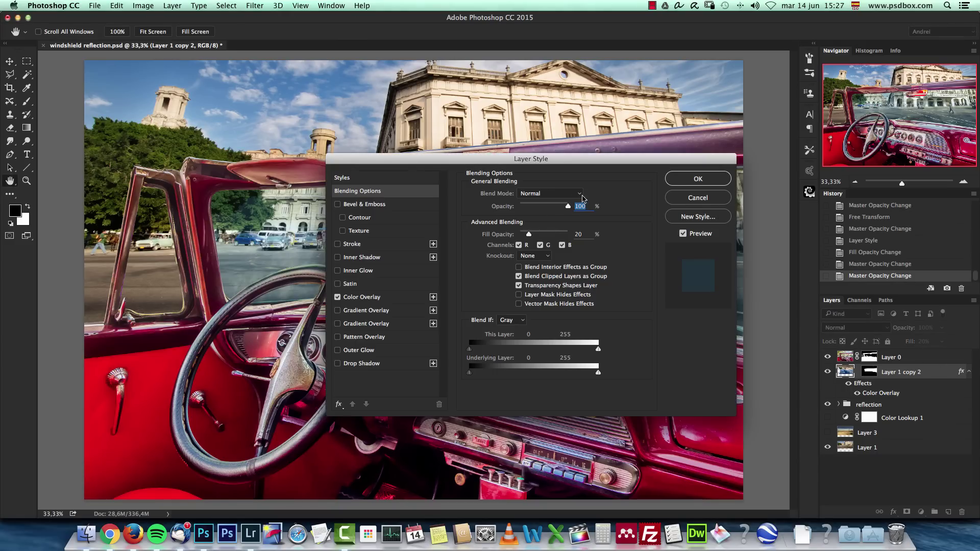
pyautogui.moveTo(607, 163); pyautogui.dragTo(510, 213)
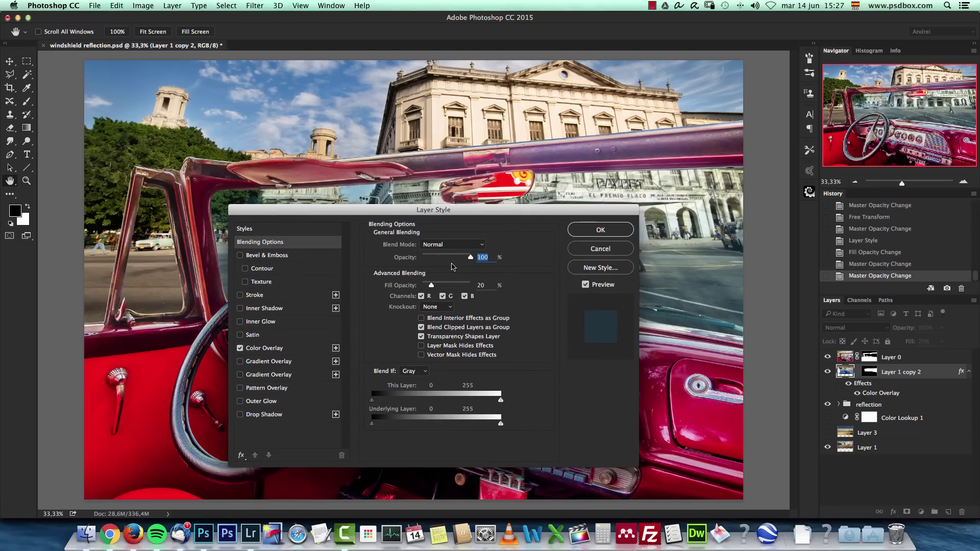
pyautogui.moveTo(559, 210); pyautogui.dragTo(791, 116)
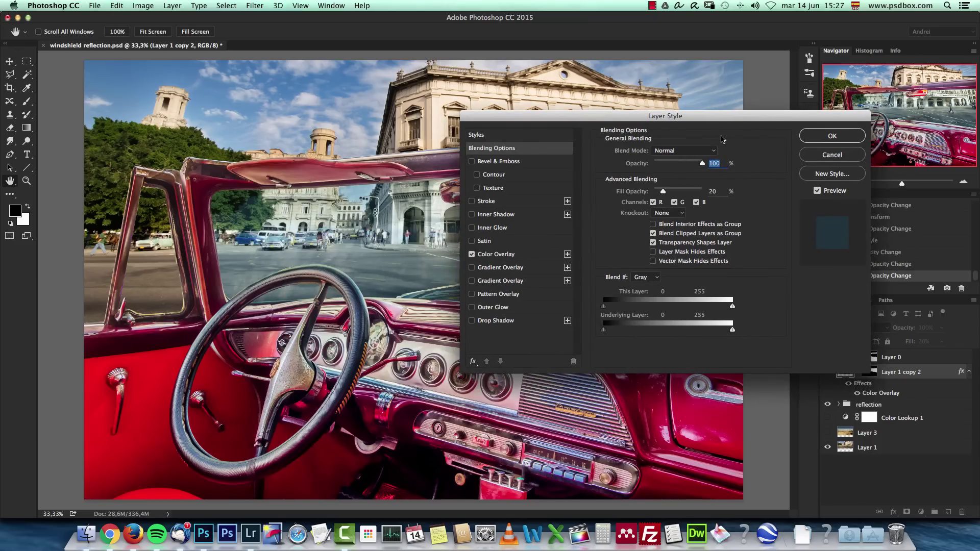
pyautogui.moveTo(717, 117); pyautogui.dragTo(792, 256)
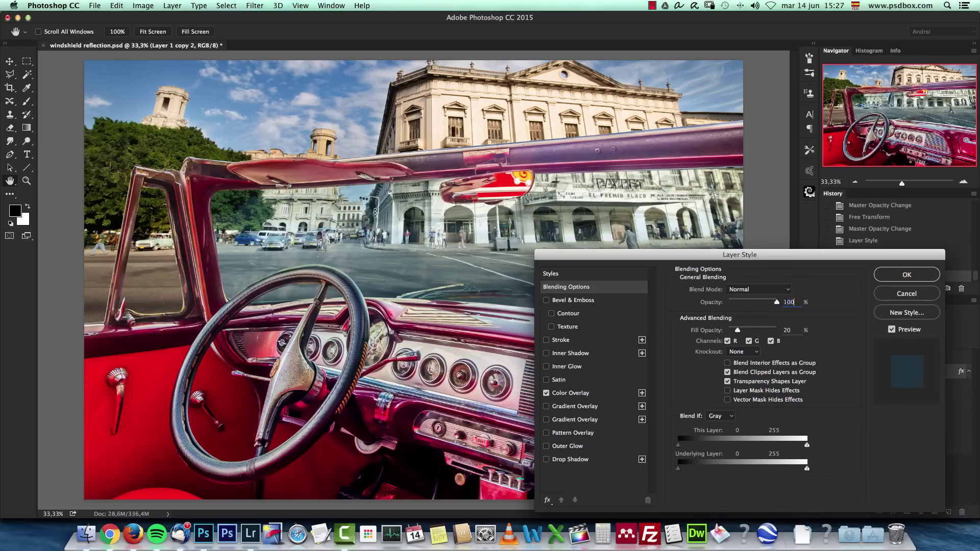
pyautogui.press('super+a')
pyautogui.write('50')
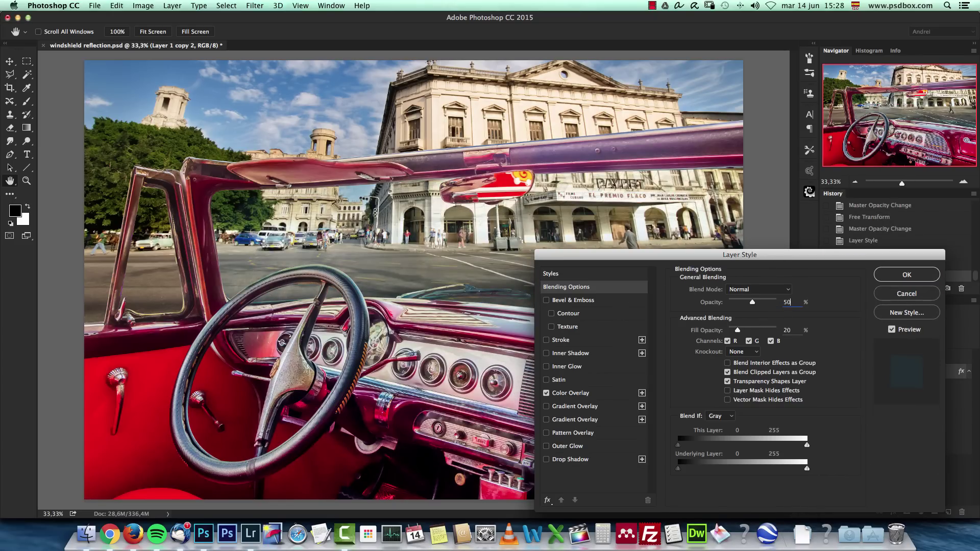
pyautogui.click(546, 394)
# Add a second Gradient Overlay to the reflection layer in Normal mode at 100% opacity.
pyautogui.moveTo(850, 255); pyautogui.dragTo(931, 168)
pyautogui.click(669, 332)
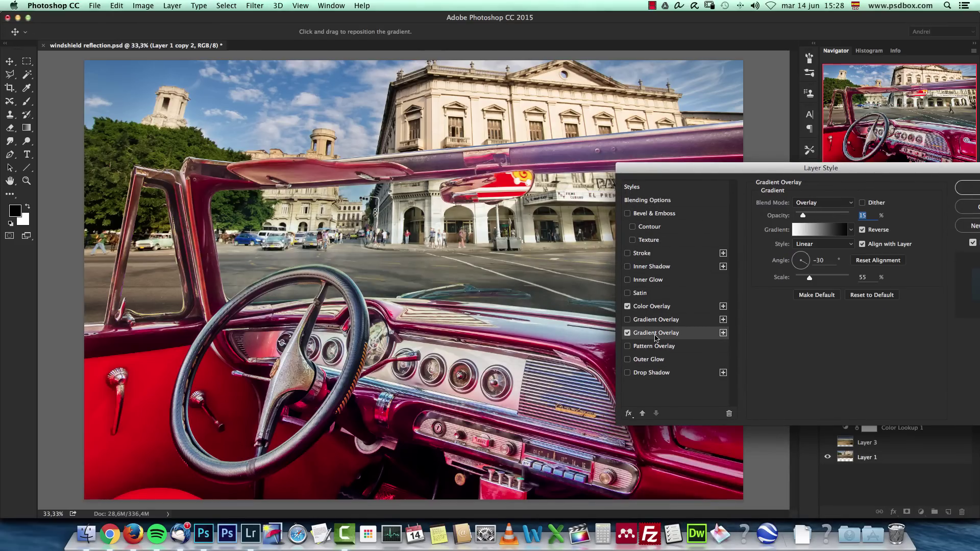
pyautogui.click(824, 203)
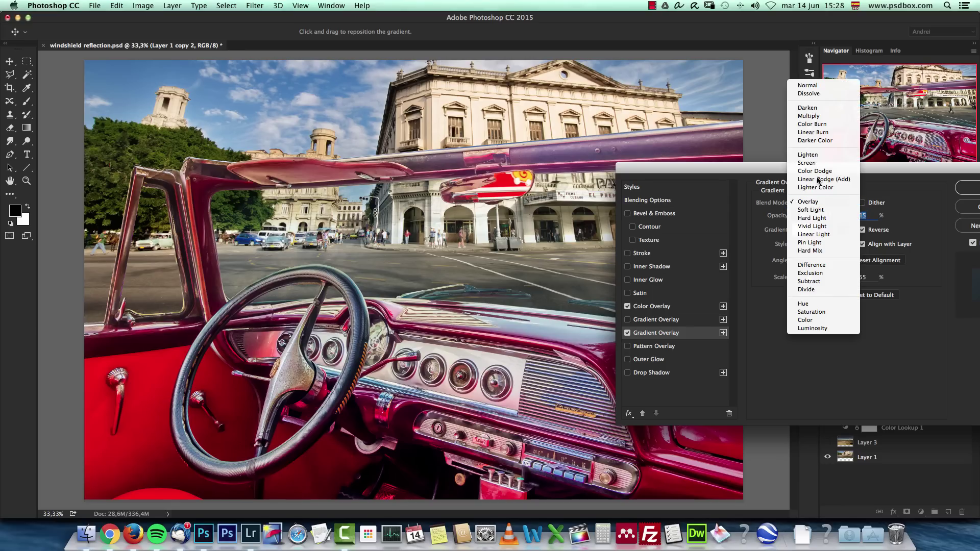
pyautogui.click(816, 89)
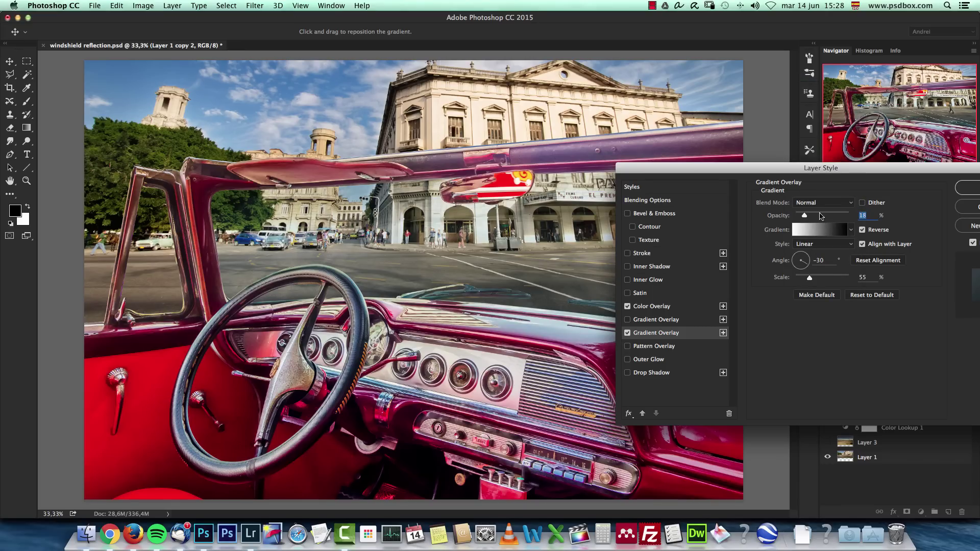
pyautogui.moveTo(822, 216); pyautogui.dragTo(924, 214)
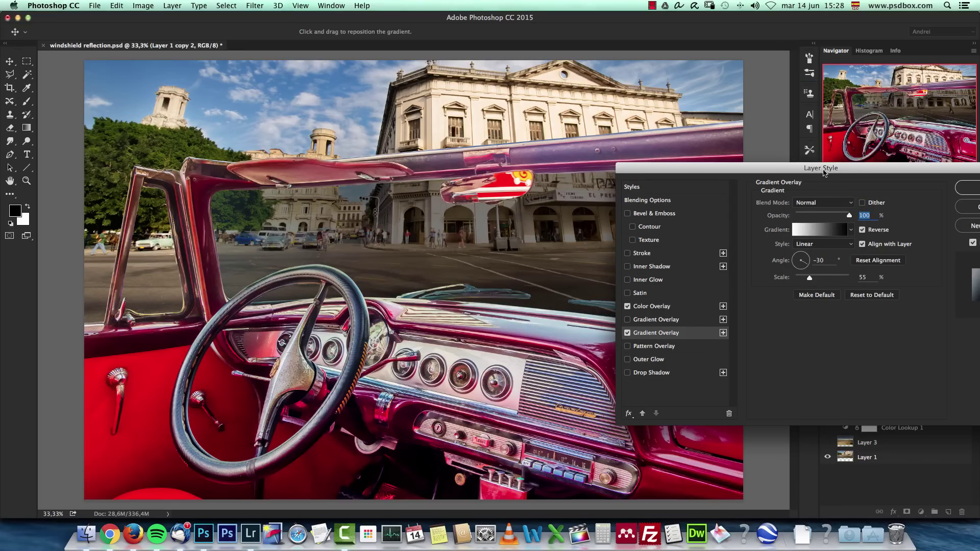
pyautogui.moveTo(820, 174); pyautogui.dragTo(720, 245)
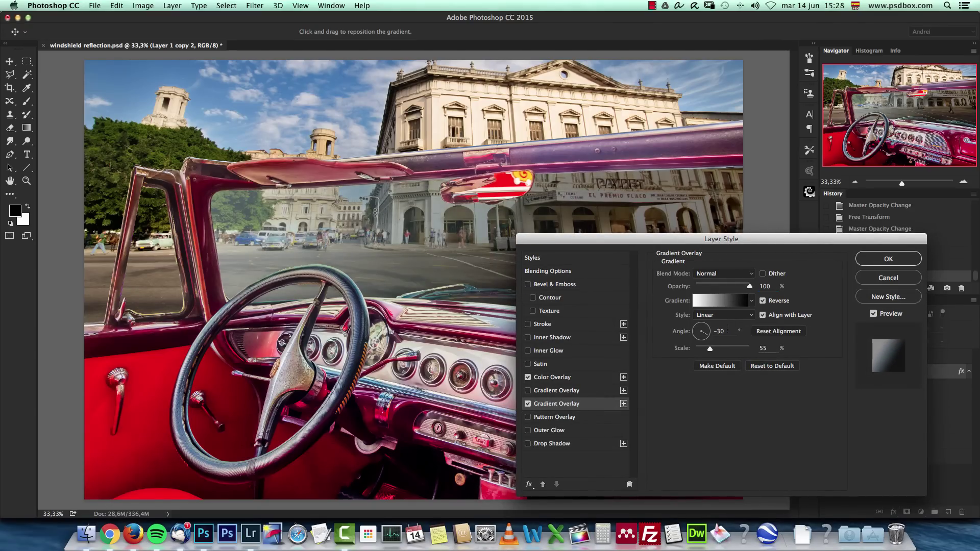
# Make the gradient Reflected at -5°, positioned across the windshield, with 72% scale.
pyautogui.click(724, 315)
pyautogui.click(711, 338)
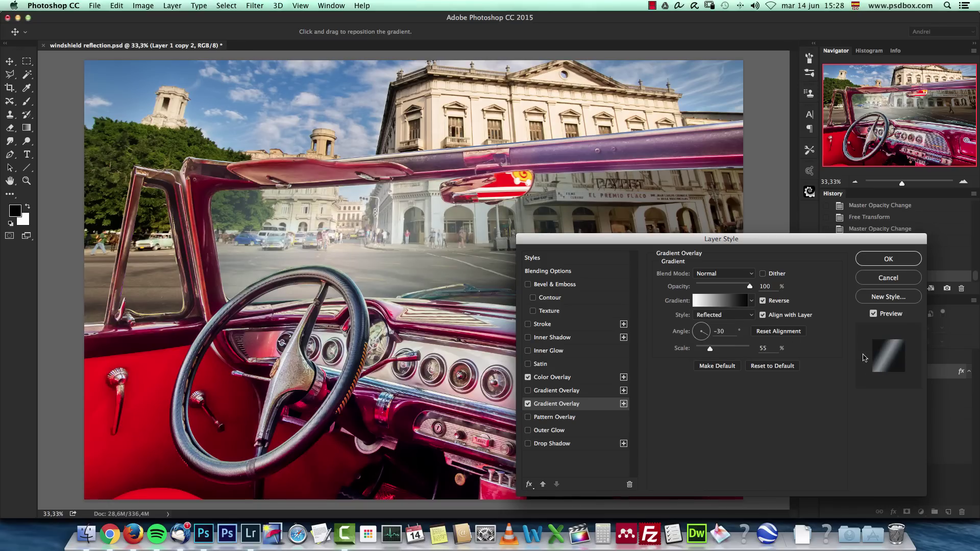
pyautogui.click(706, 332)
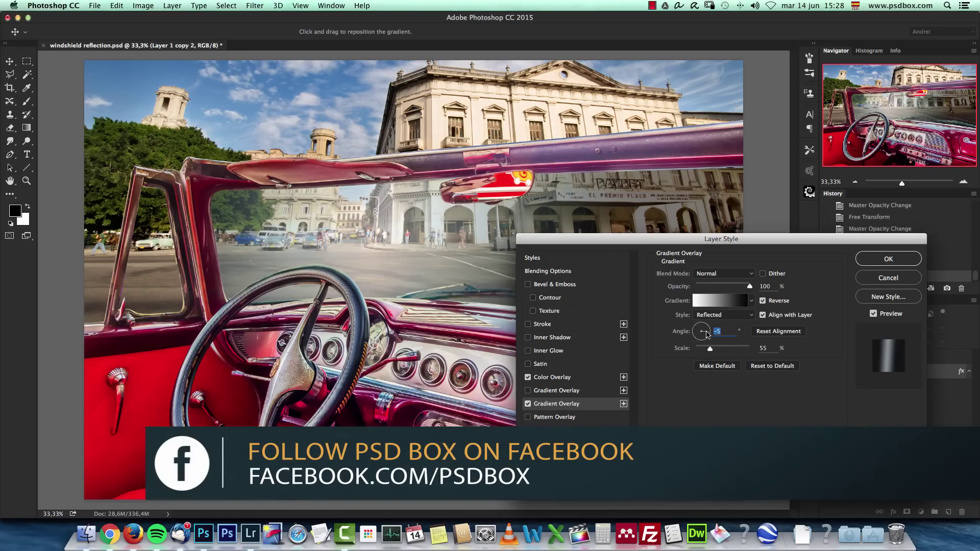
pyautogui.moveTo(462, 263); pyautogui.dragTo(561, 228)
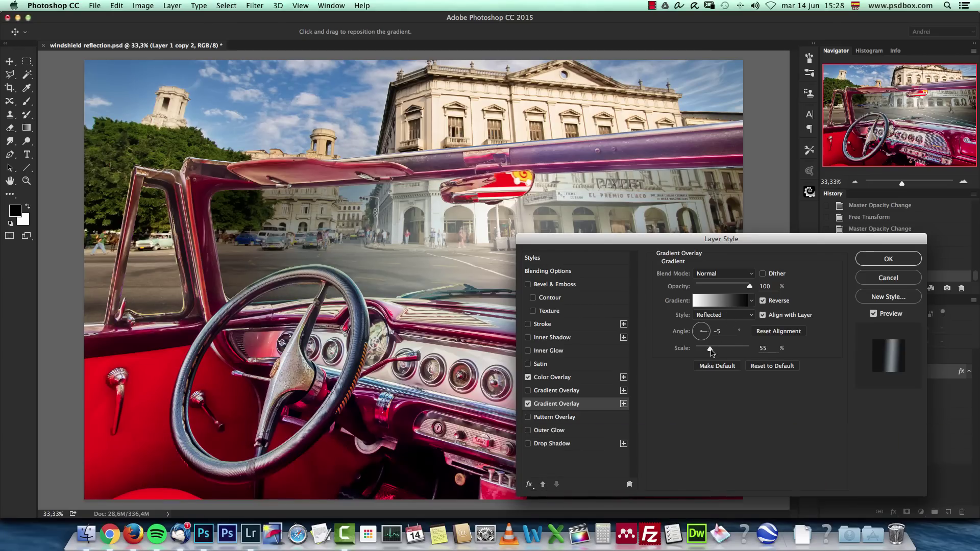
pyautogui.moveTo(710, 349); pyautogui.dragTo(718, 350)
# Set the gradient overlay blend mode to Overlay at 44% opacity.
pyautogui.click(714, 279)
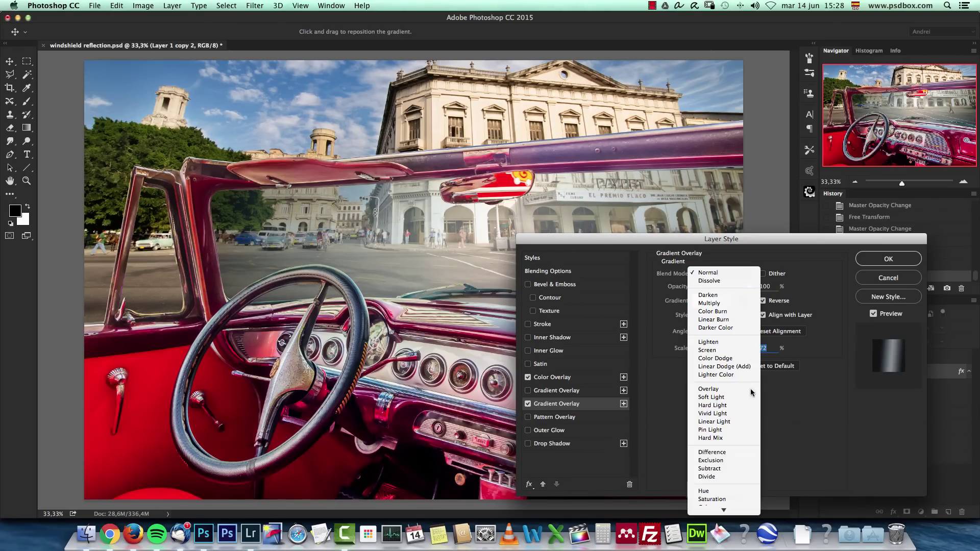
pyautogui.click(733, 403)
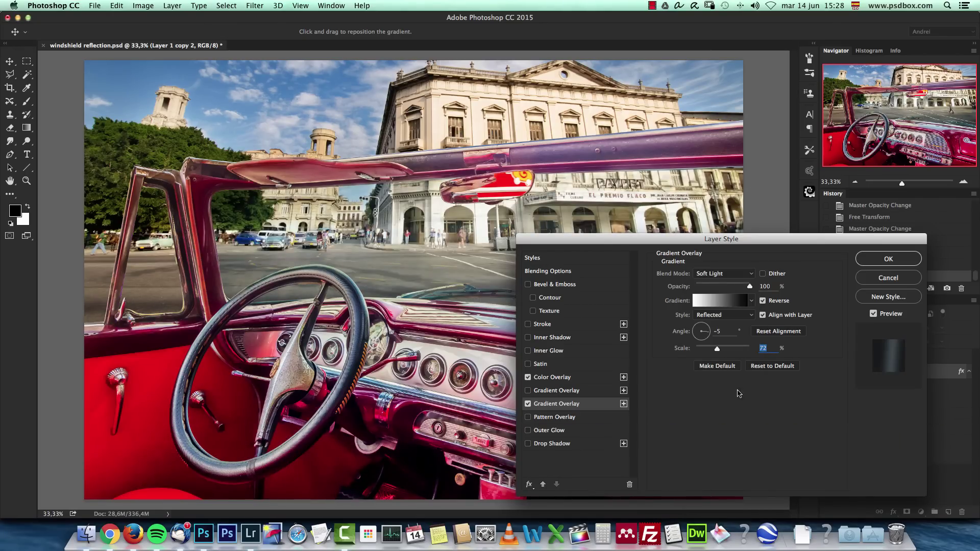
pyautogui.click(720, 276)
pyautogui.click(716, 264)
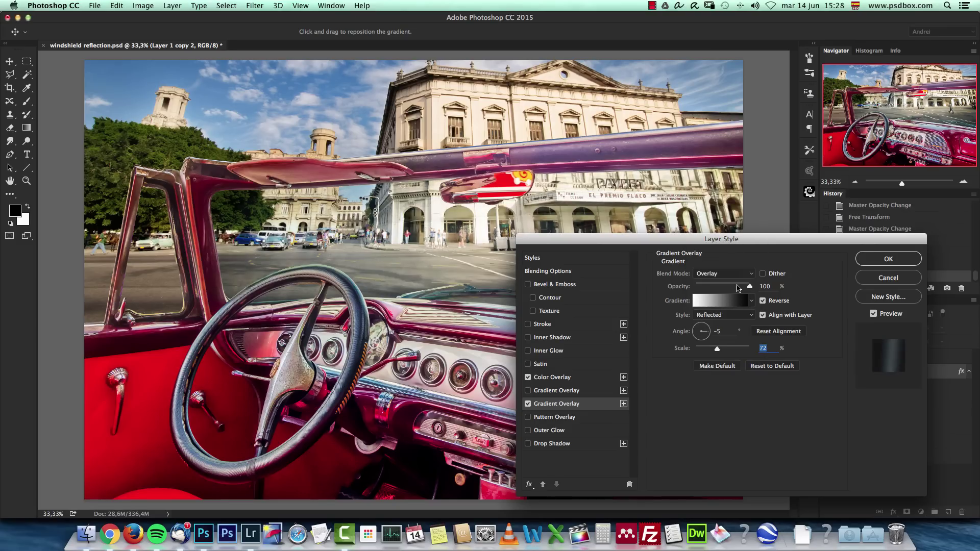
pyautogui.moveTo(737, 287); pyautogui.dragTo(719, 286)
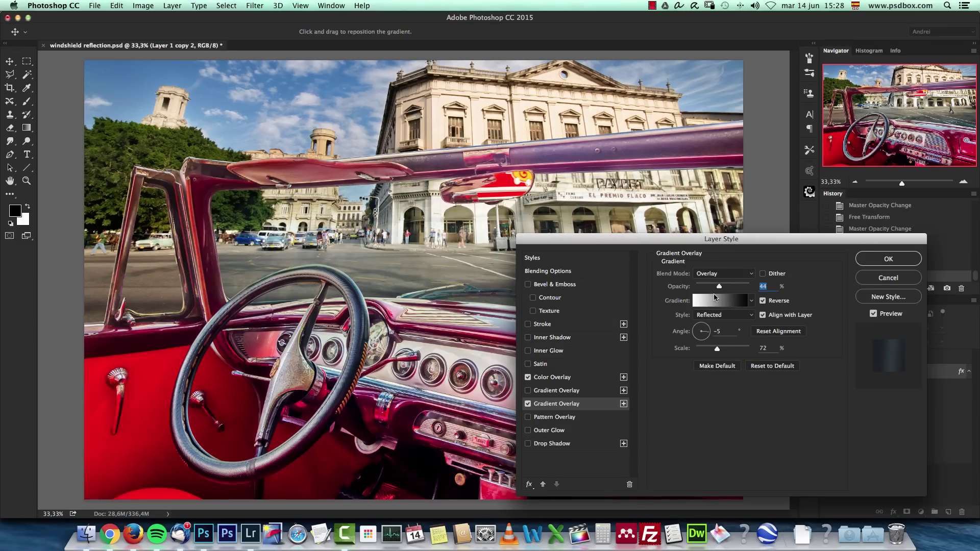
# In the Gradient Editor, set the right opacity stop to 0 so the gradient fades to transparent.
pyautogui.click(738, 301)
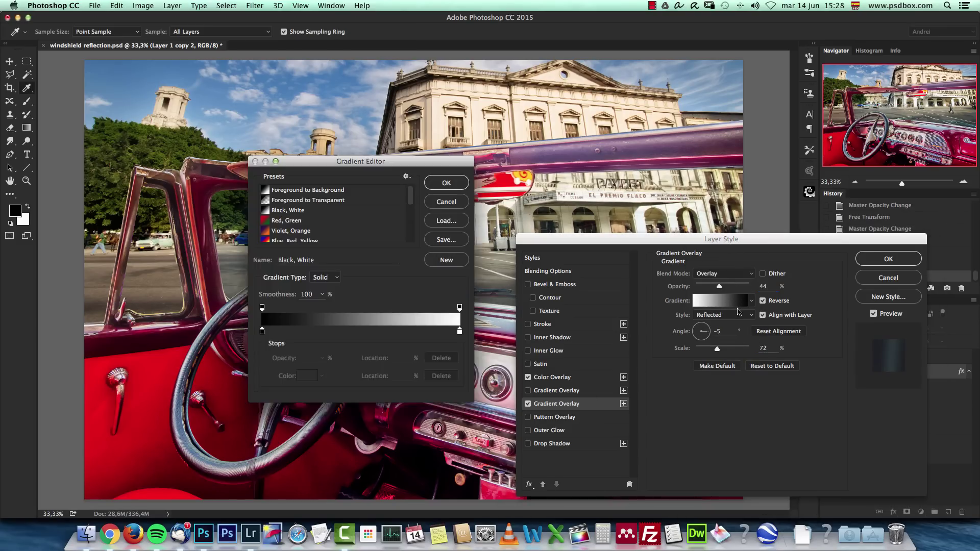
pyautogui.click(460, 331)
pyautogui.click(460, 307)
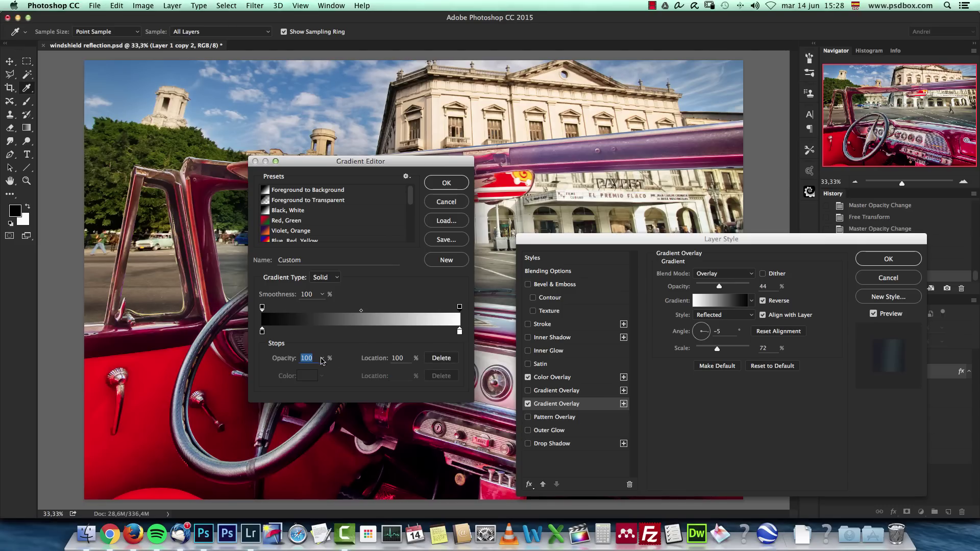
pyautogui.write('0')
pyautogui.click(446, 183)
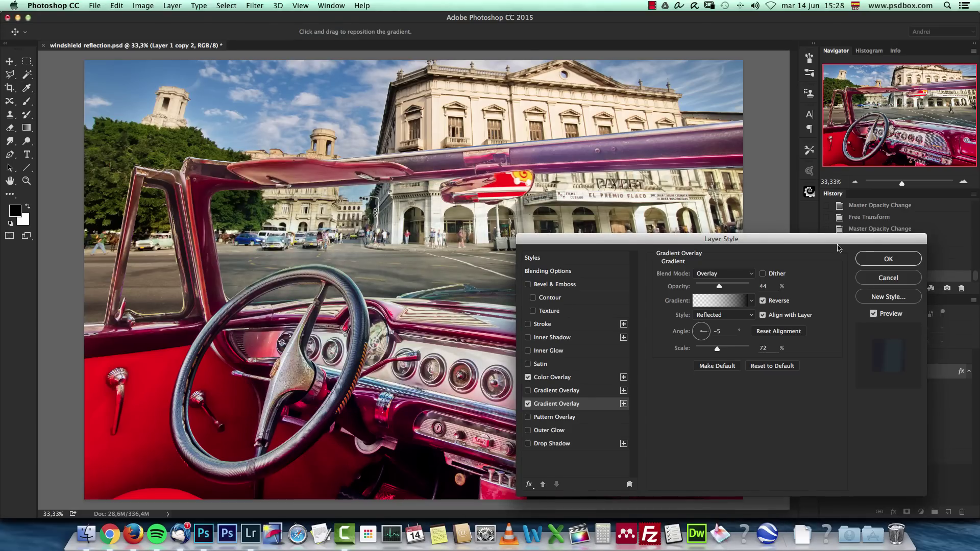
pyautogui.moveTo(837, 243); pyautogui.dragTo(833, 207)
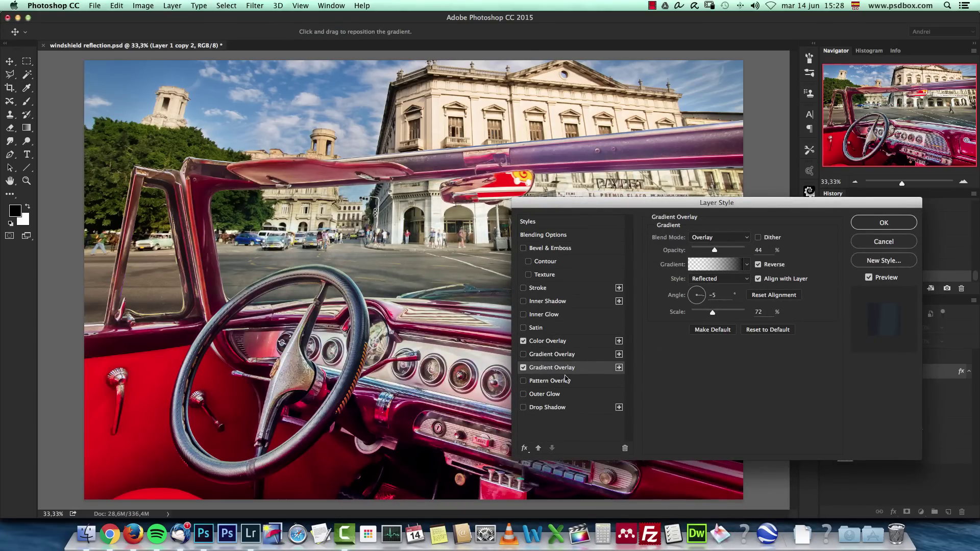
# Add an Inner Shadow at 24% opacity and 136 px size, then apply the layer style.
pyautogui.click(546, 304)
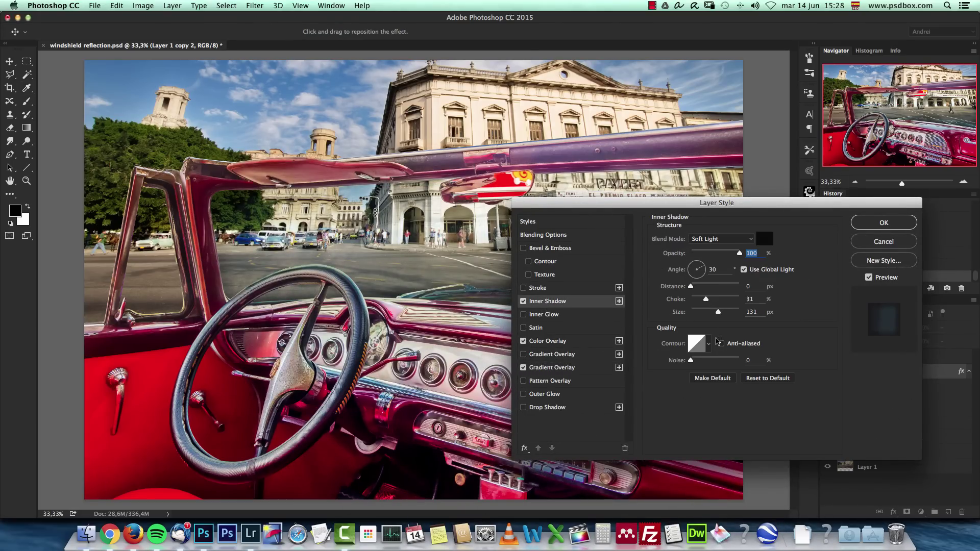
pyautogui.moveTo(720, 312); pyautogui.dragTo(741, 313)
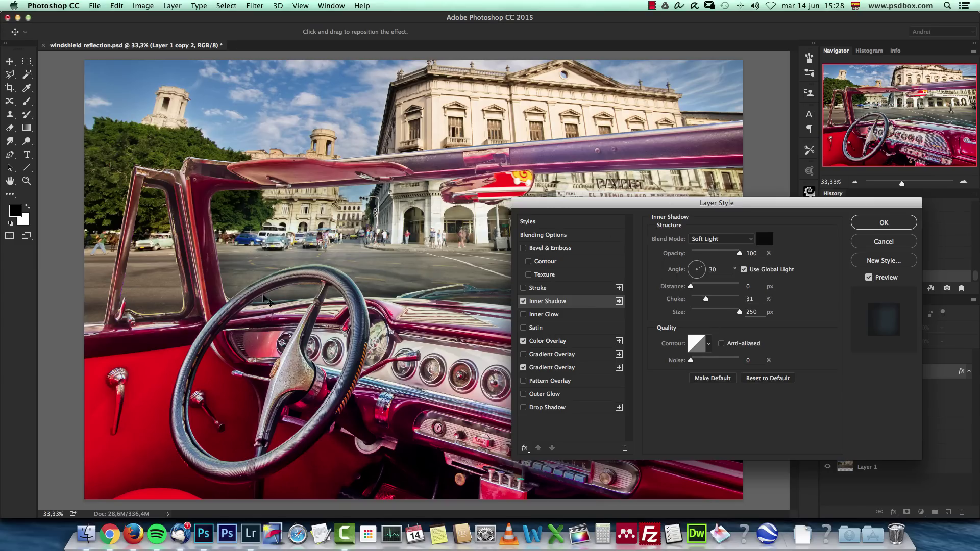
pyautogui.moveTo(727, 256); pyautogui.dragTo(703, 255)
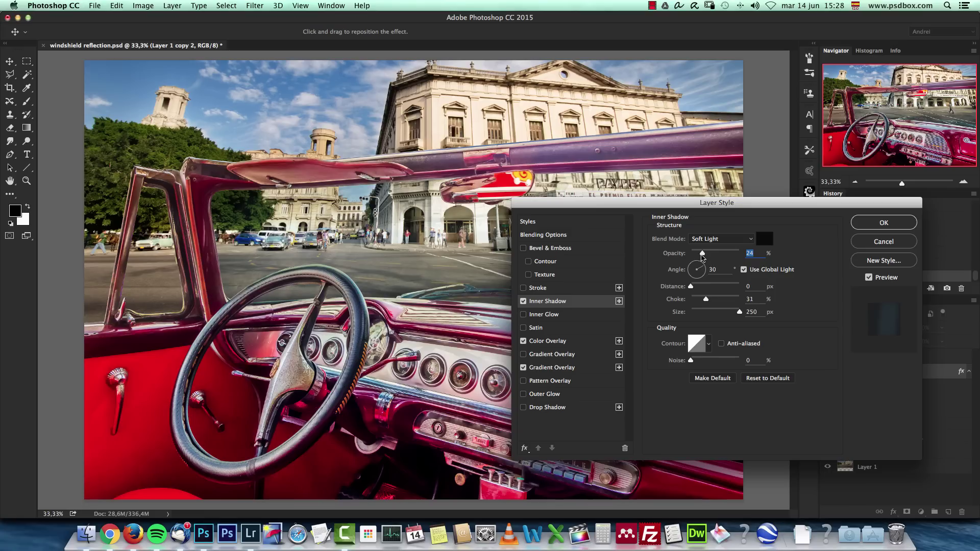
pyautogui.moveTo(726, 312); pyautogui.dragTo(700, 299)
pyautogui.moveTo(844, 210); pyautogui.dragTo(778, 243)
pyautogui.click(806, 256)
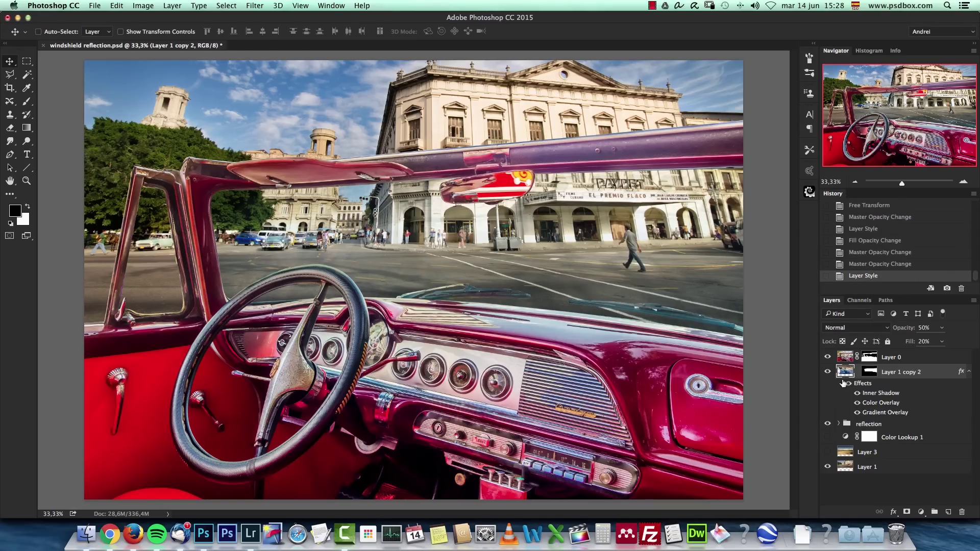
pyautogui.click(829, 372)
pyautogui.click(828, 372)
pyautogui.click(828, 373)
pyautogui.click(828, 373)
pyautogui.press('super+1')
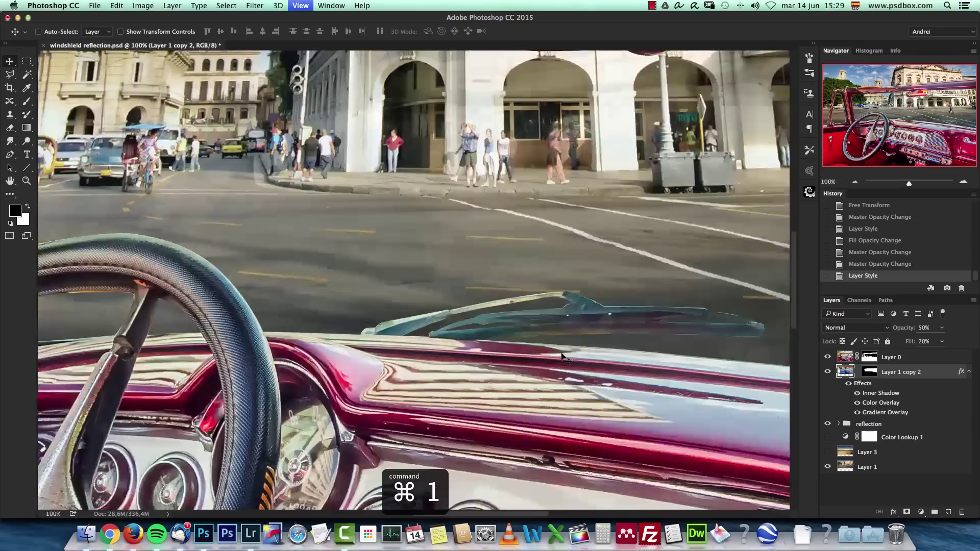
pyautogui.moveTo(577, 301); pyautogui.dragTo(459, 290)
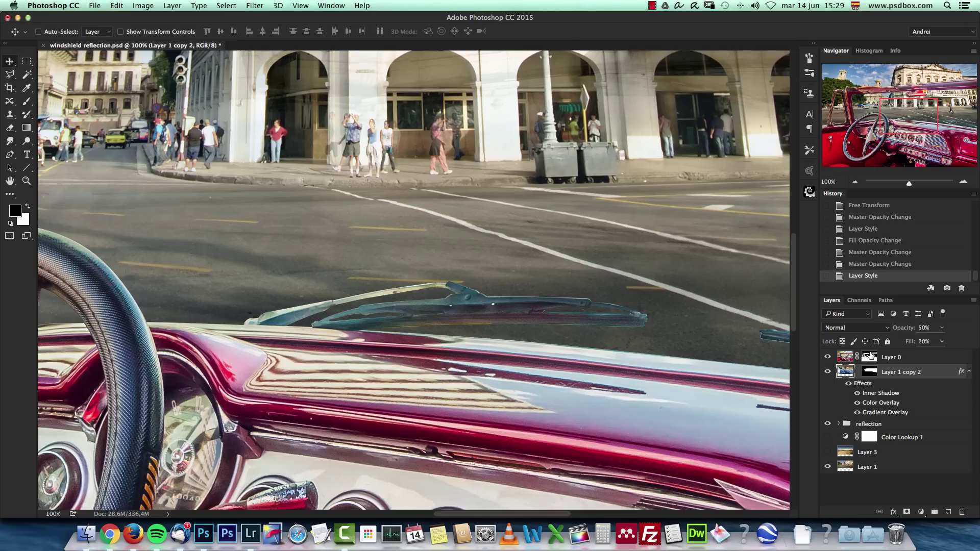
pyautogui.keyDown('shift'); pyautogui.click(868, 357); pyautogui.keyUp('shift')
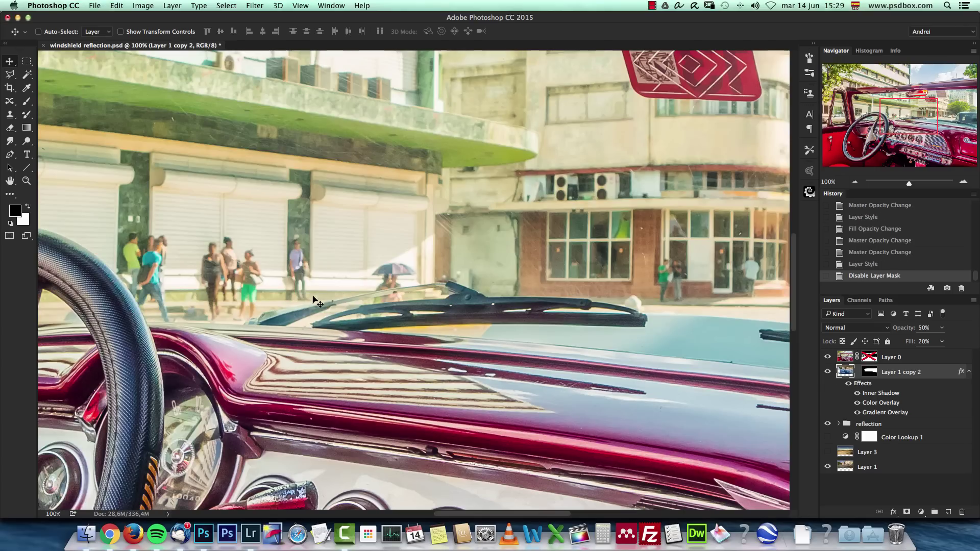
pyautogui.keyDown('shift'); pyautogui.click(869, 357); pyautogui.keyUp('shift')
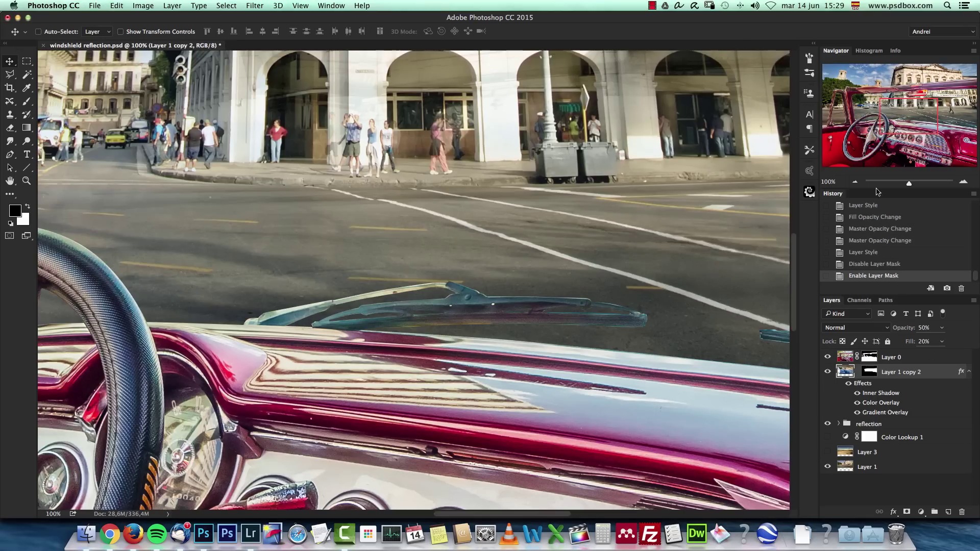
pyautogui.click(855, 181)
pyautogui.click(855, 182)
pyautogui.click(855, 182)
pyautogui.click(855, 181)
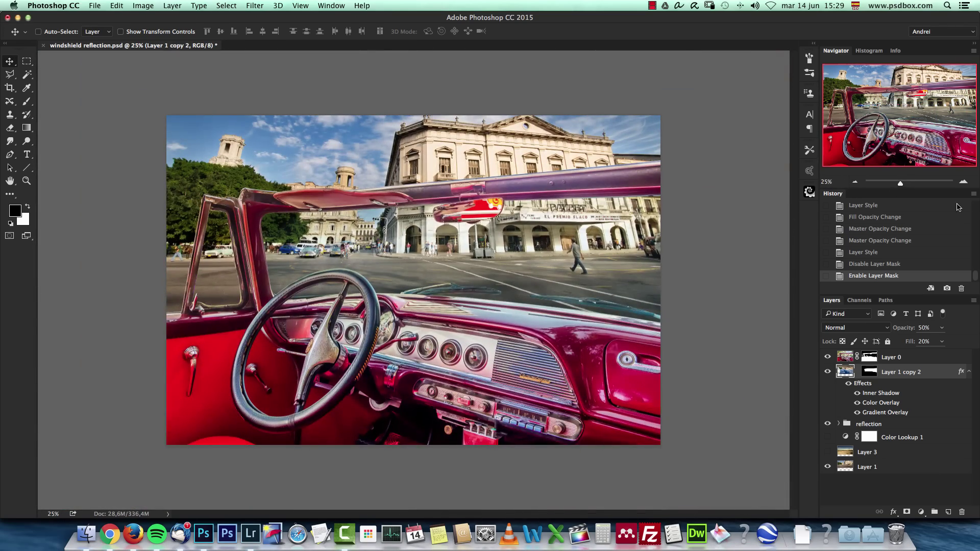
pyautogui.click(964, 182)
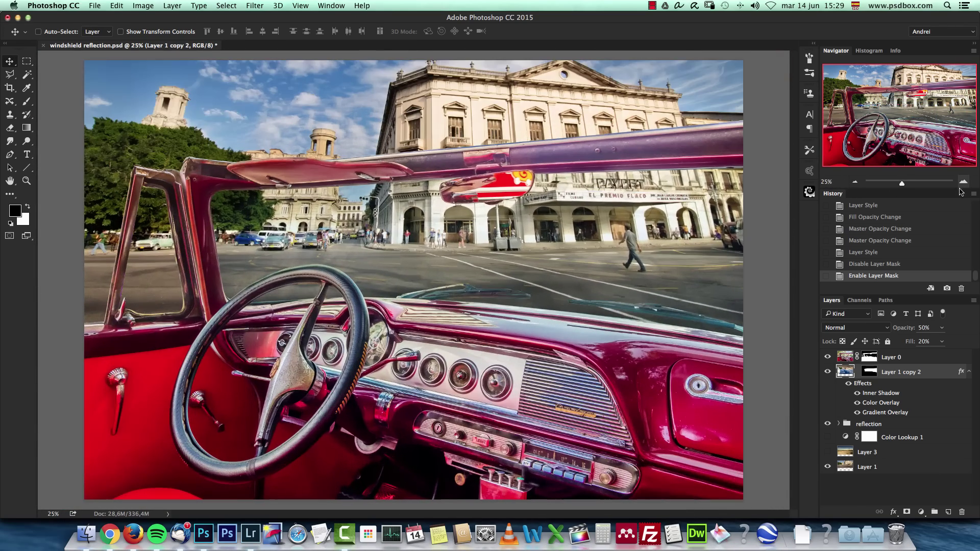
pyautogui.click(828, 371)
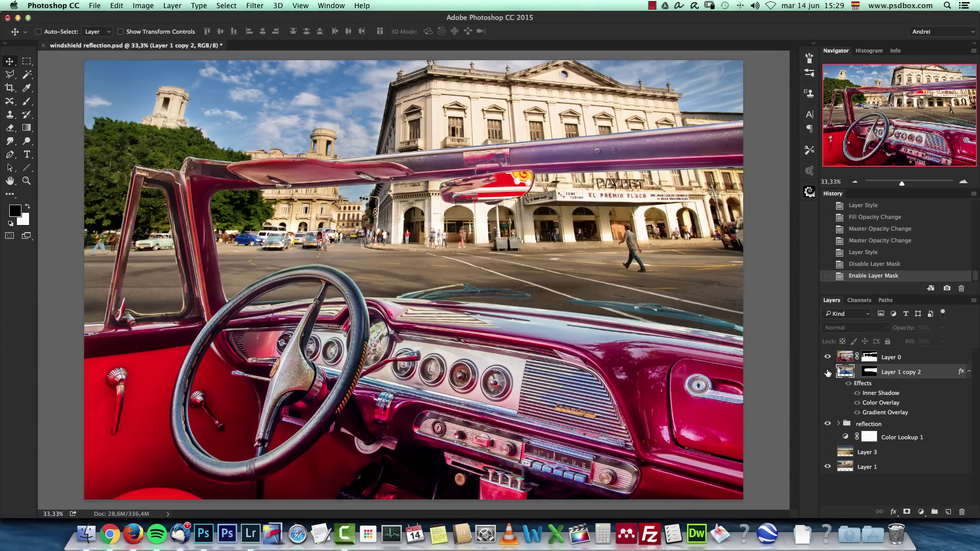
pyautogui.click(828, 372)
pyautogui.click(828, 371)
pyautogui.click(828, 372)
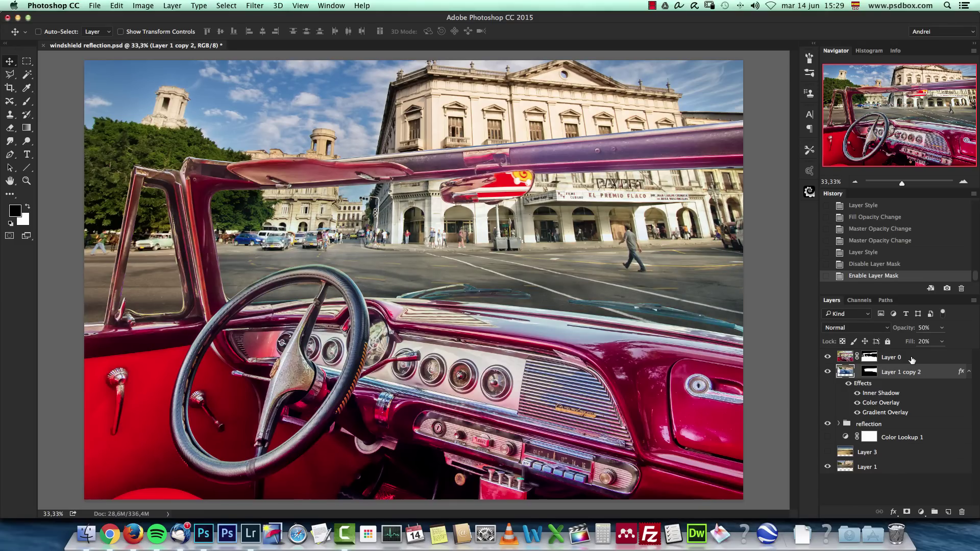
# Set Layer 1 copy 2 to 100% opacity and 15% fill in the Layers panel.
pyautogui.click(932, 329)
pyautogui.write('20')
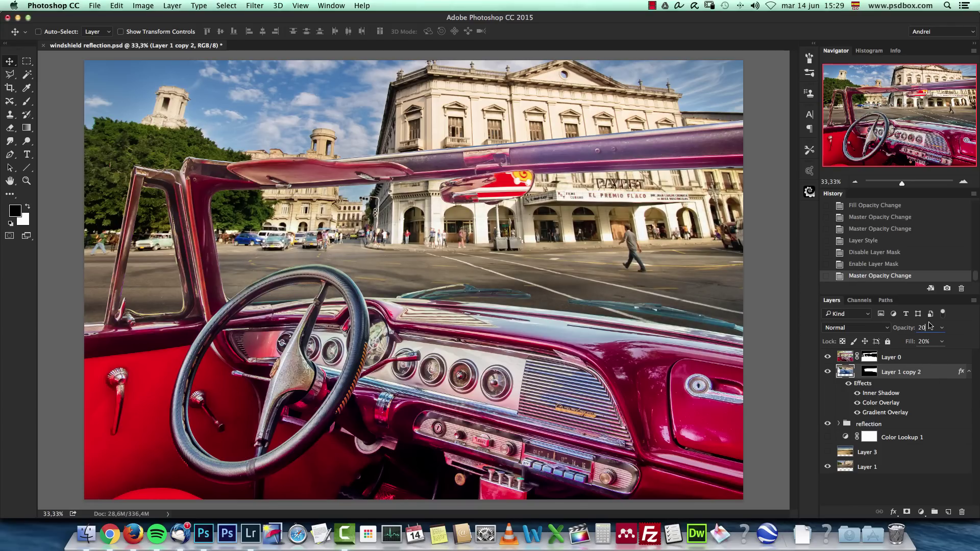
pyautogui.press('BackSpace')
pyautogui.press('BackSpace')
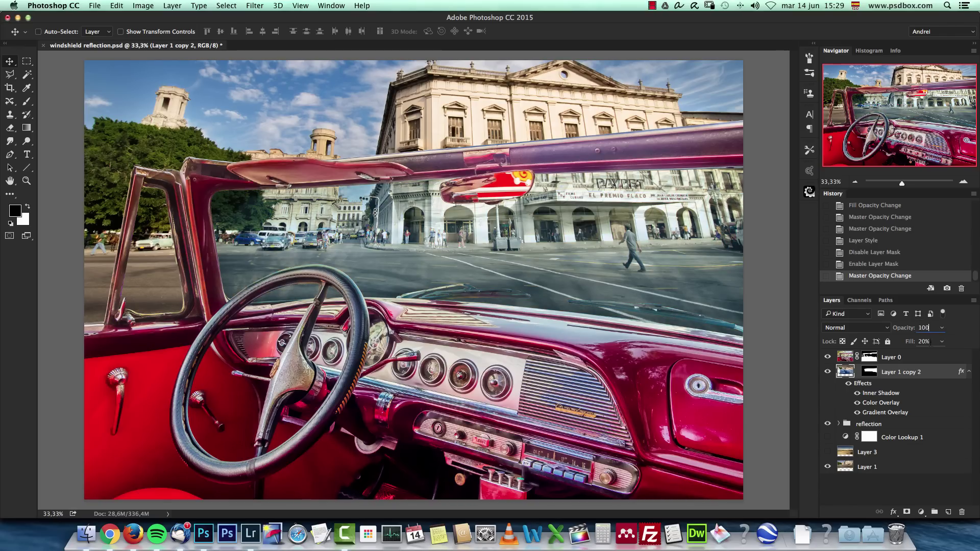
pyautogui.press('Tab')
pyautogui.write('15')
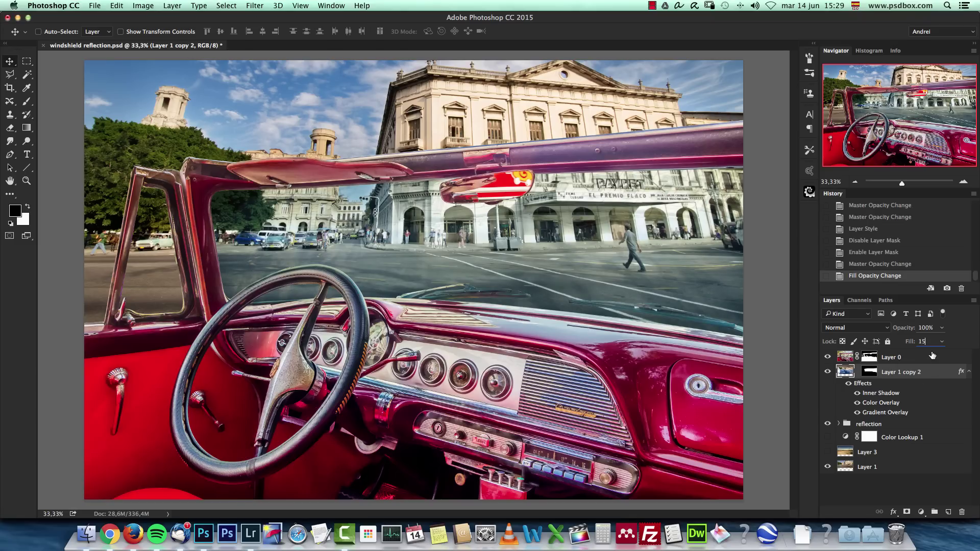